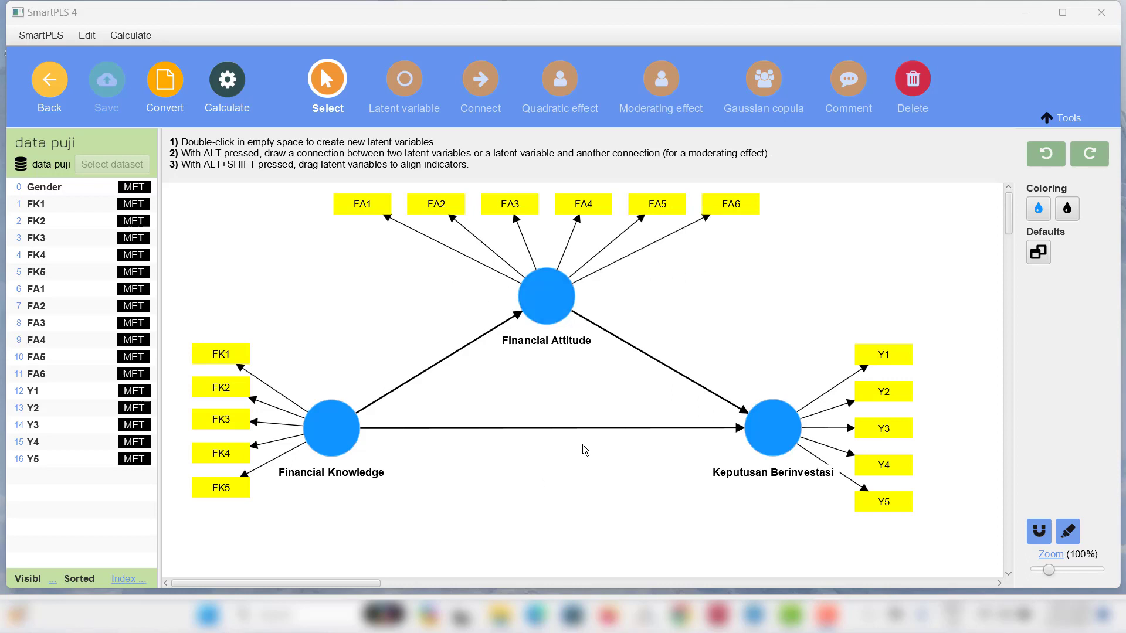
# Switch to Chrome's Multigroup Analysis (MGA) documentation page, highlight its abstract and translate the page into Indonesian.
pyautogui.moveTo(683, 615)
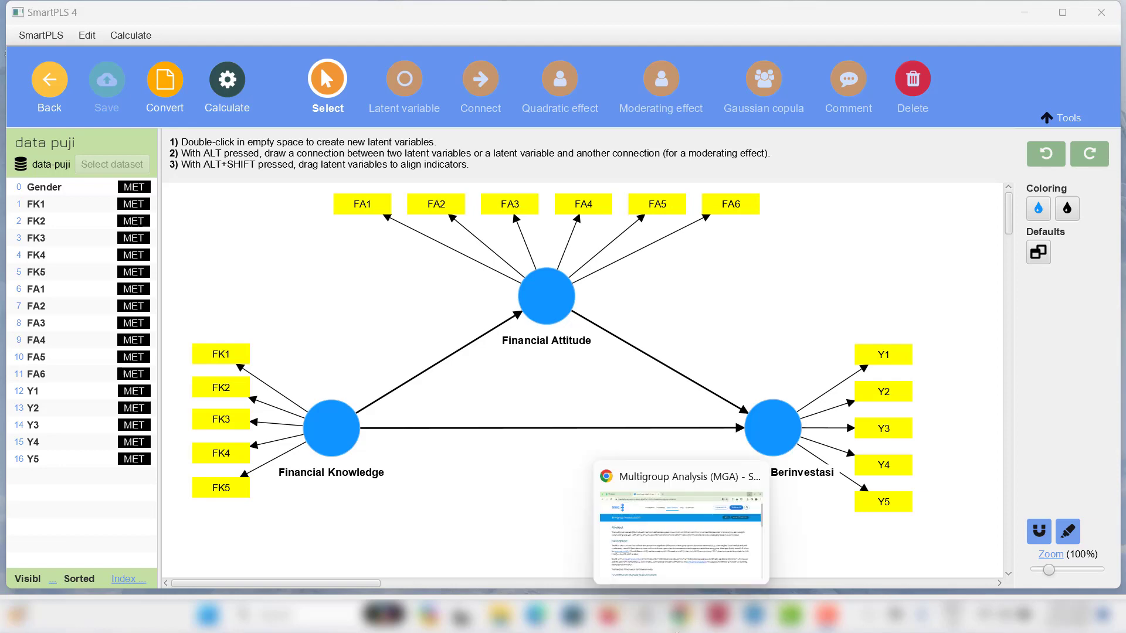
pyautogui.click(680, 528)
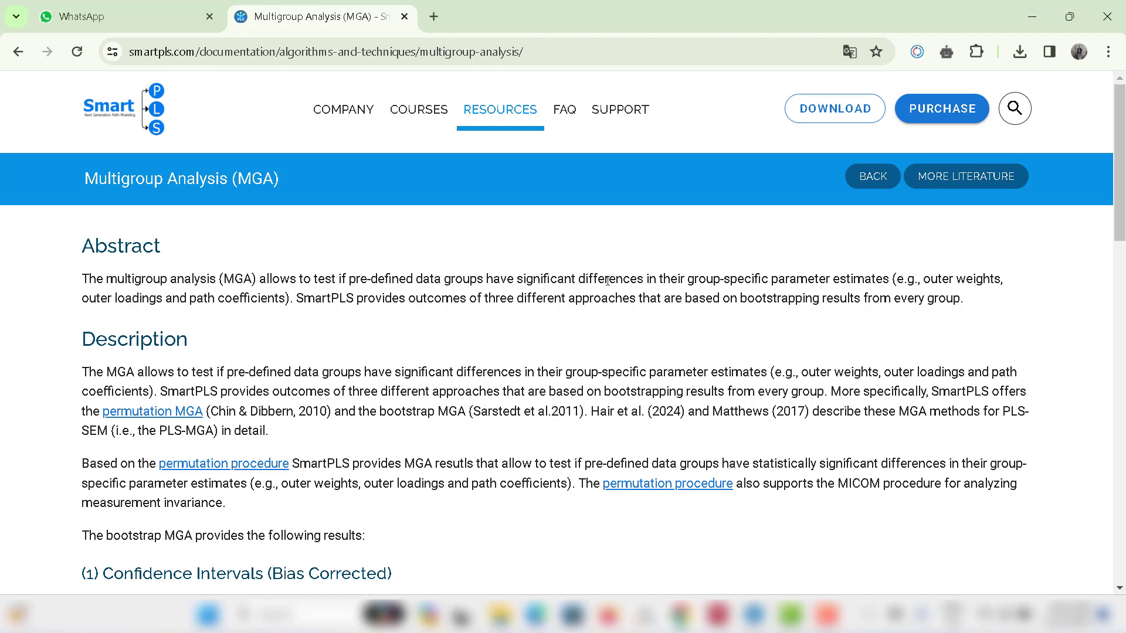
pyautogui.moveTo(82, 276); pyautogui.dragTo(1008, 307)
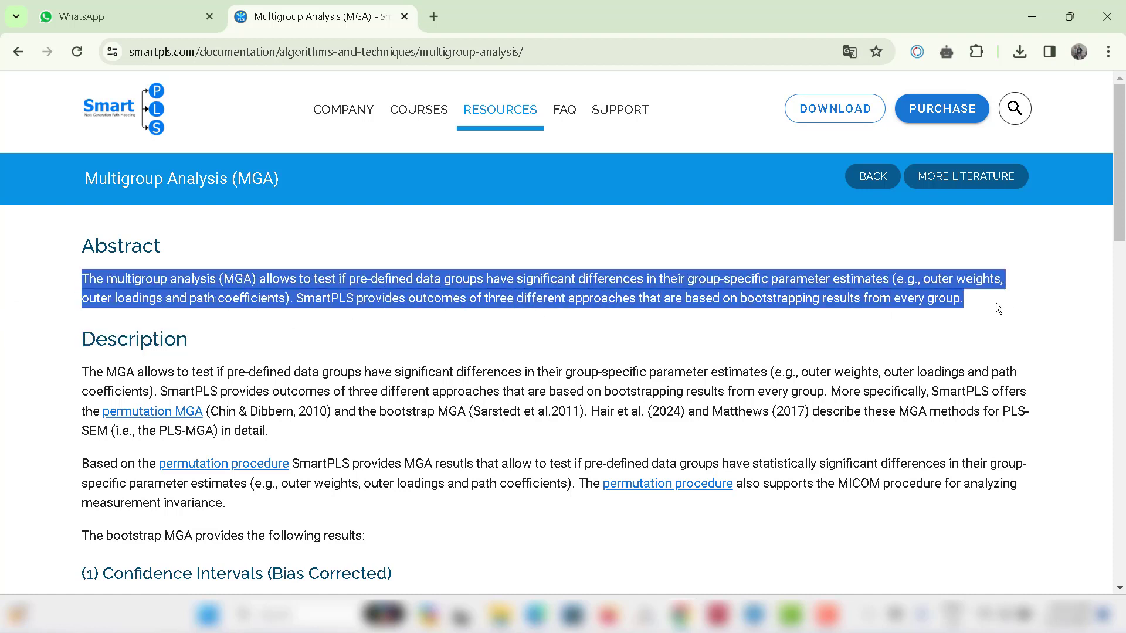
pyautogui.click(851, 51)
pyautogui.click(676, 85)
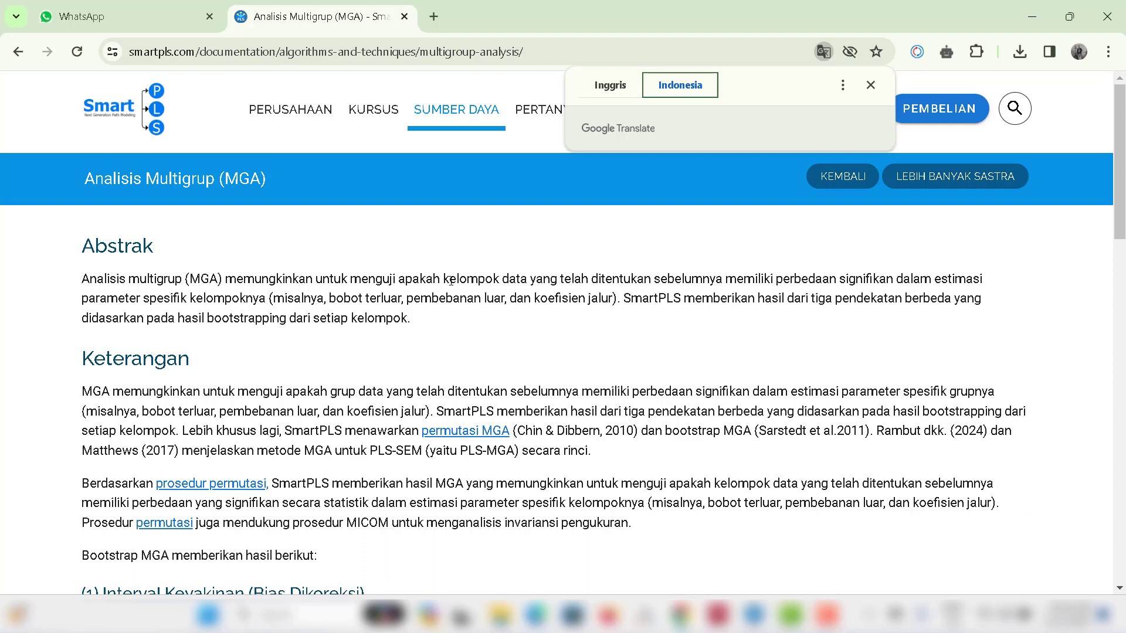
# Examine the translated abstract's wording on predetermined data groups and significant differences between them, highlighting both phrases.
pyautogui.moveTo(444, 278); pyautogui.dragTo(650, 286)
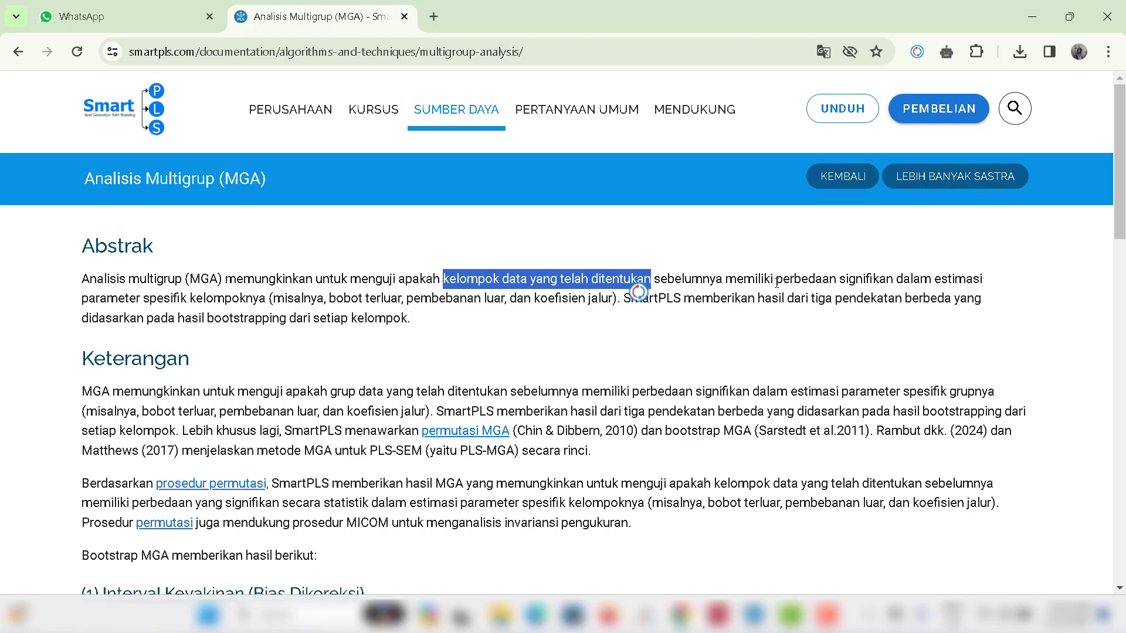
pyautogui.moveTo(774, 276); pyautogui.dragTo(903, 278)
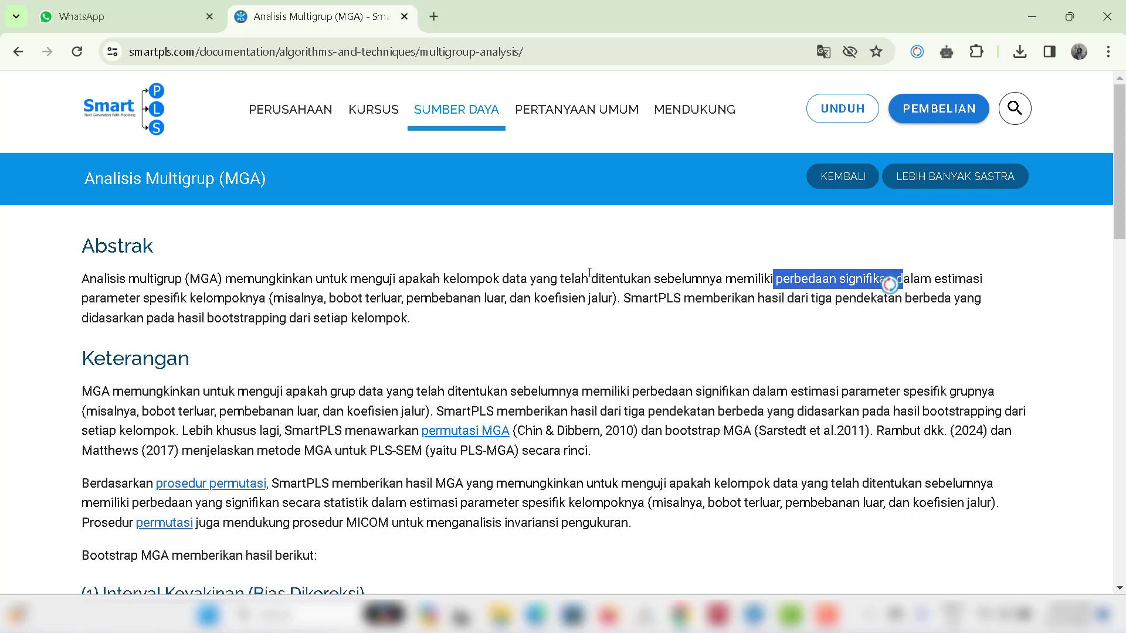
pyautogui.moveTo(442, 279); pyautogui.dragTo(653, 281)
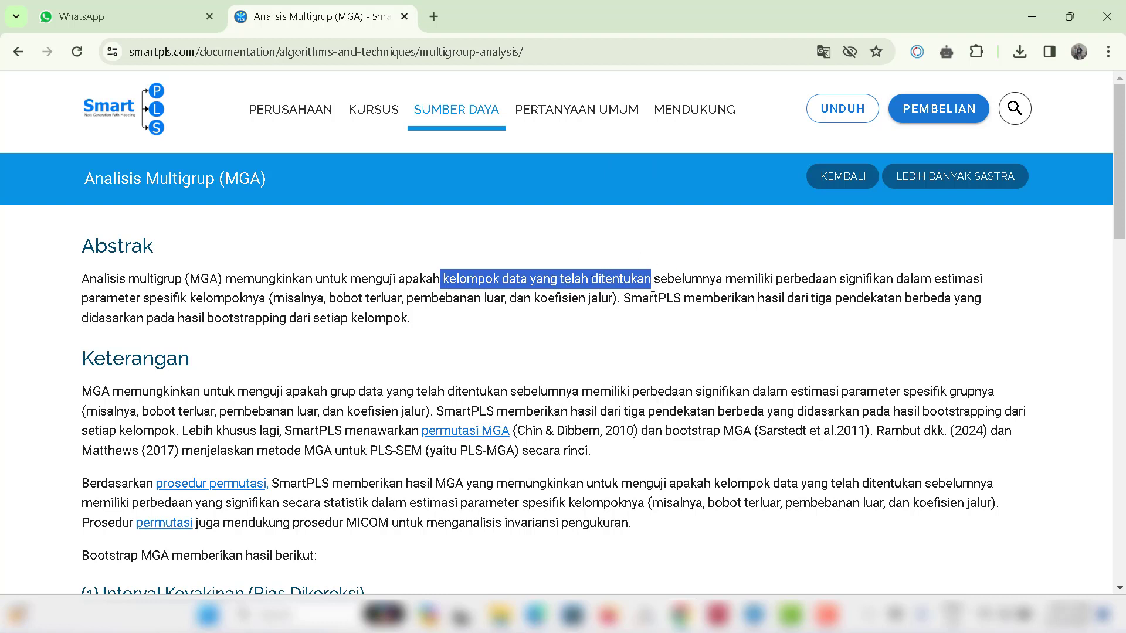
pyautogui.click(446, 279)
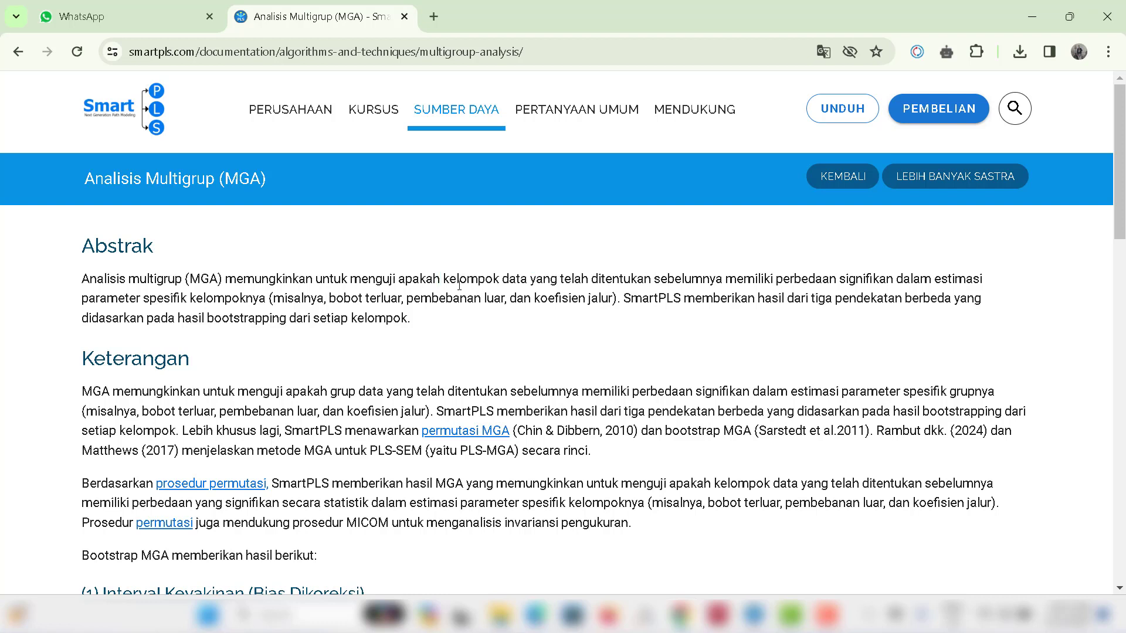
pyautogui.moveTo(444, 279); pyautogui.dragTo(659, 279)
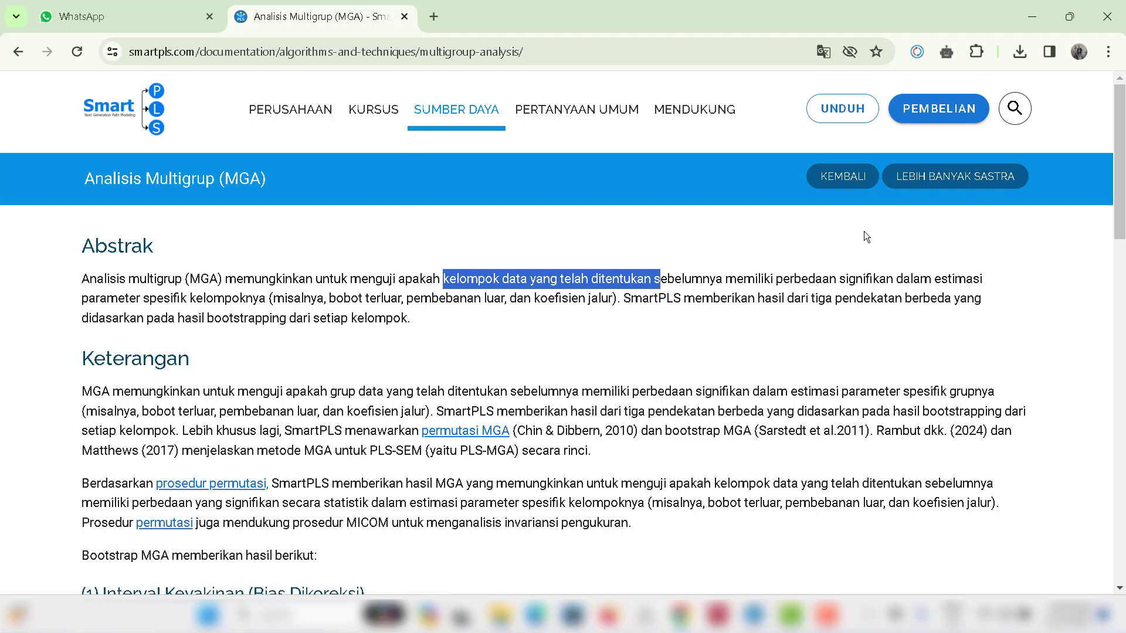
pyautogui.moveTo(776, 279); pyautogui.dragTo(903, 281)
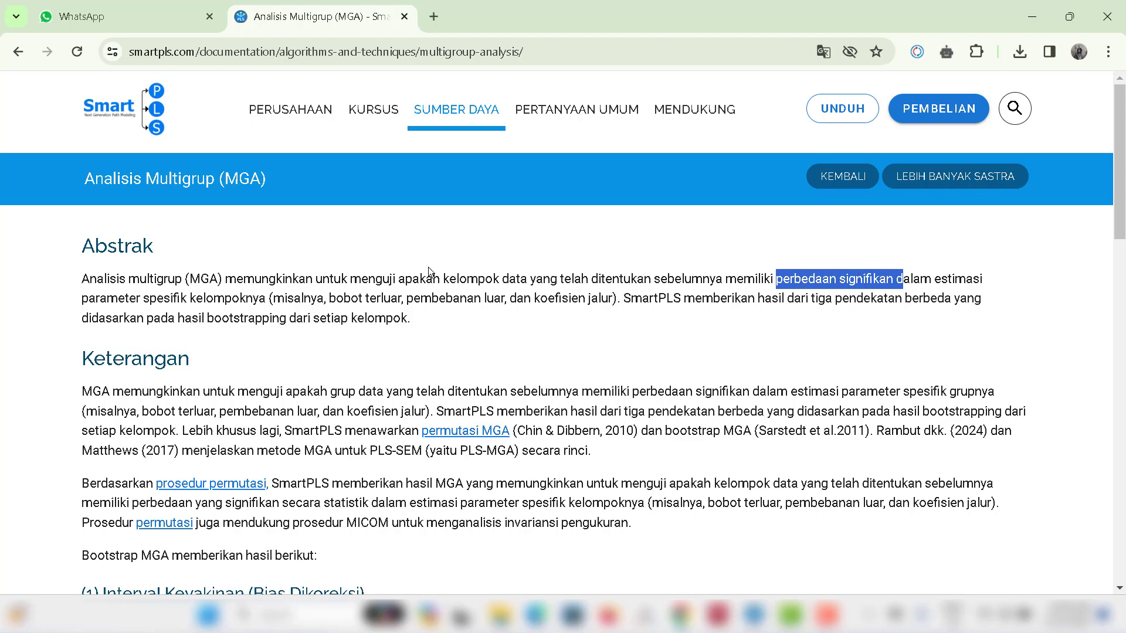
pyautogui.moveTo(443, 279); pyautogui.dragTo(650, 279)
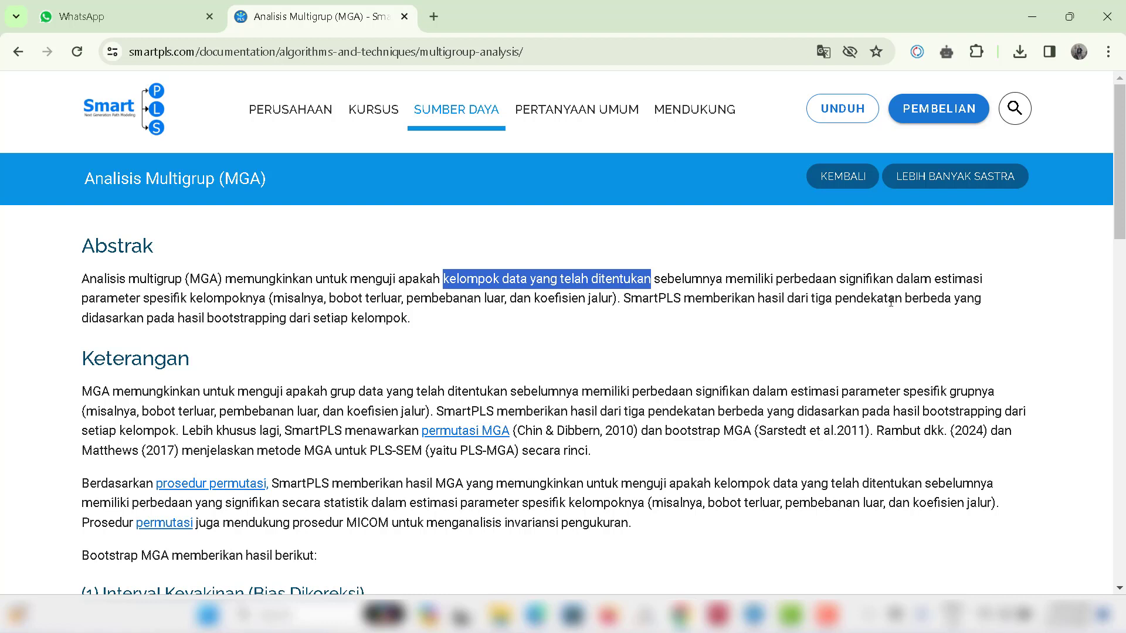
pyautogui.moveTo(774, 279); pyautogui.dragTo(841, 286)
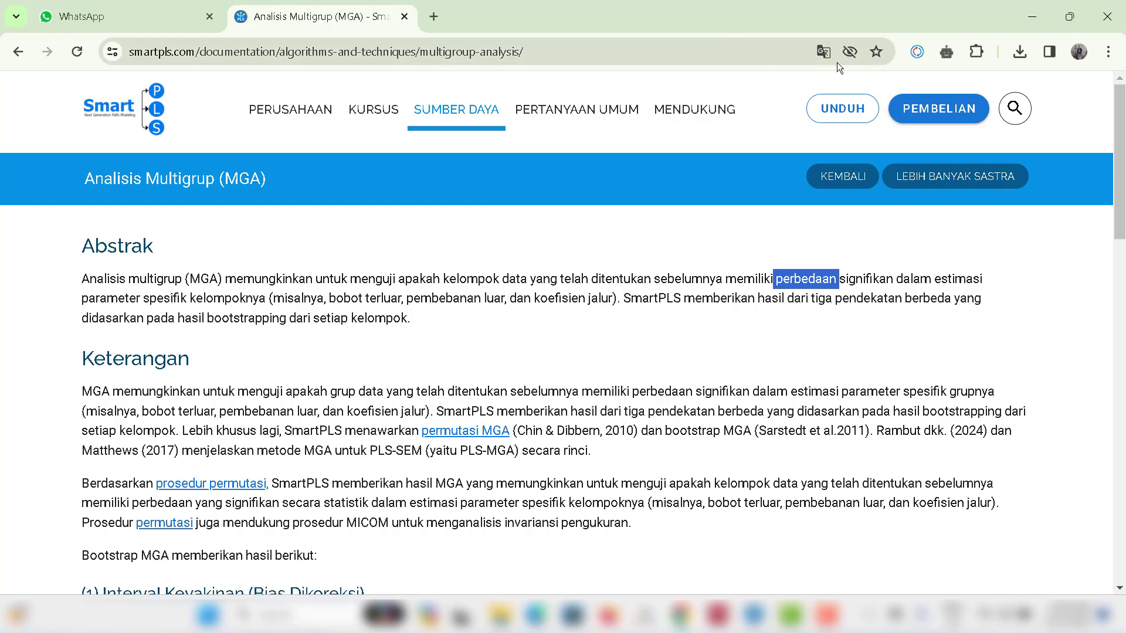
# Return the page to English and examine the abstract's group-specific parameters: outer weights, outer loadings and path coefficients.
pyautogui.click(824, 52)
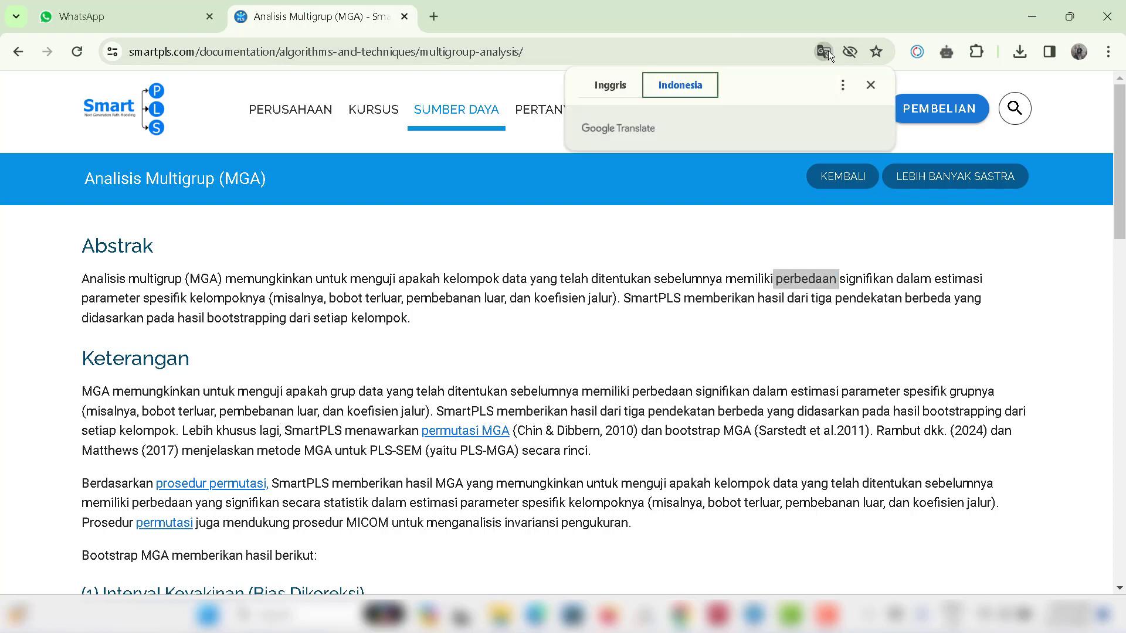
pyautogui.click(607, 88)
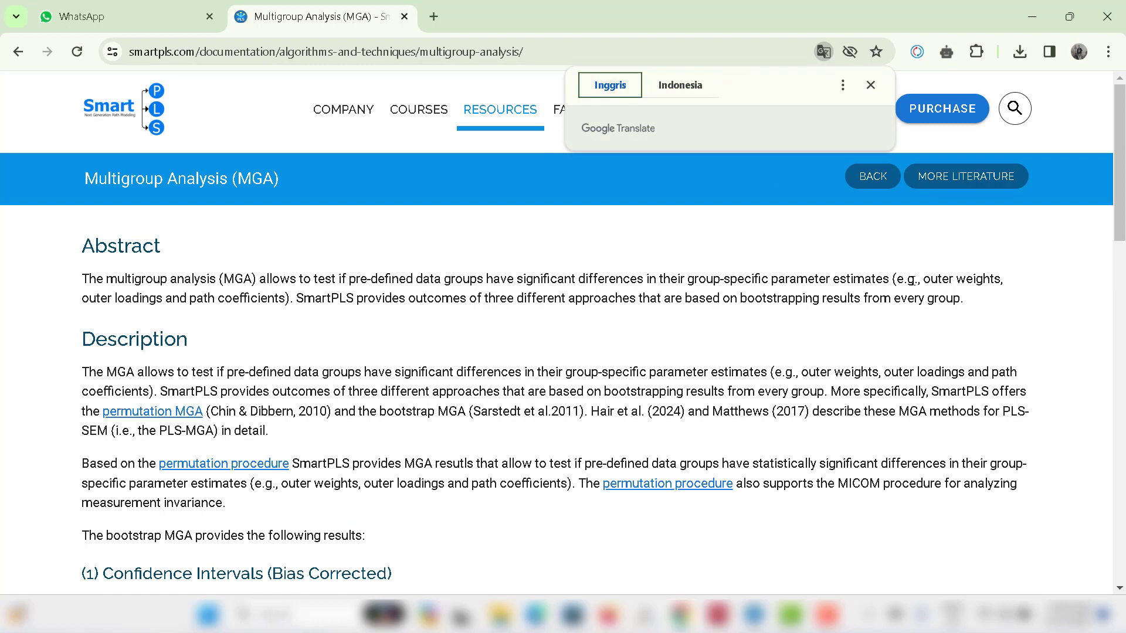
pyautogui.moveTo(930, 281); pyautogui.dragTo(1005, 281)
pyautogui.click(701, 307)
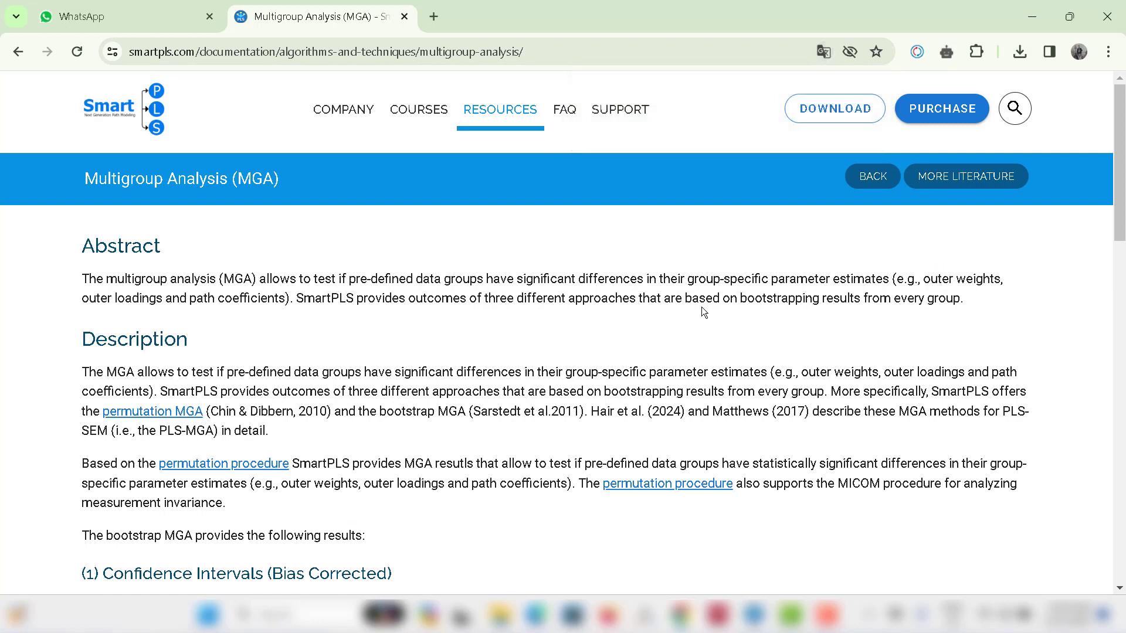
pyautogui.moveTo(84, 308); pyautogui.dragTo(190, 313)
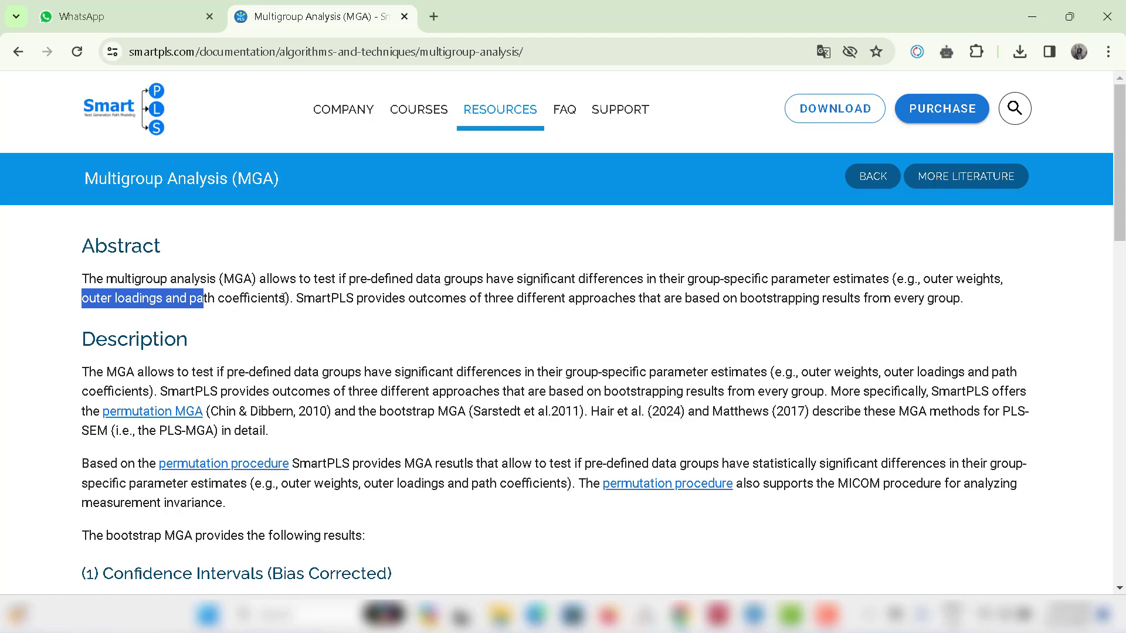
pyautogui.moveTo(286, 300); pyautogui.dragTo(189, 302)
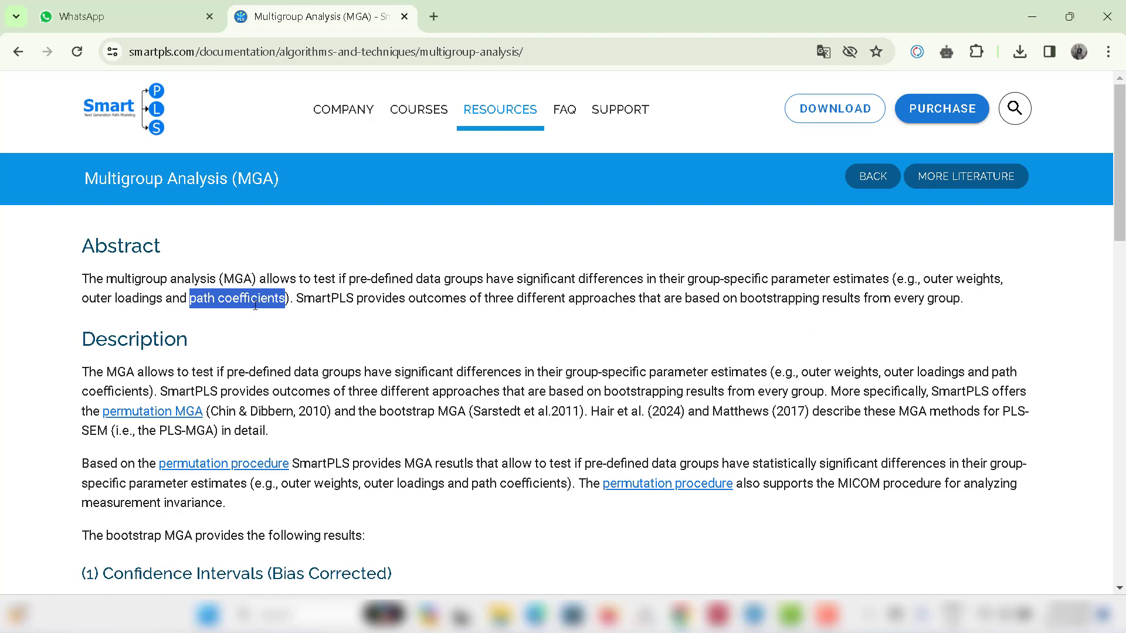
pyautogui.click(194, 303)
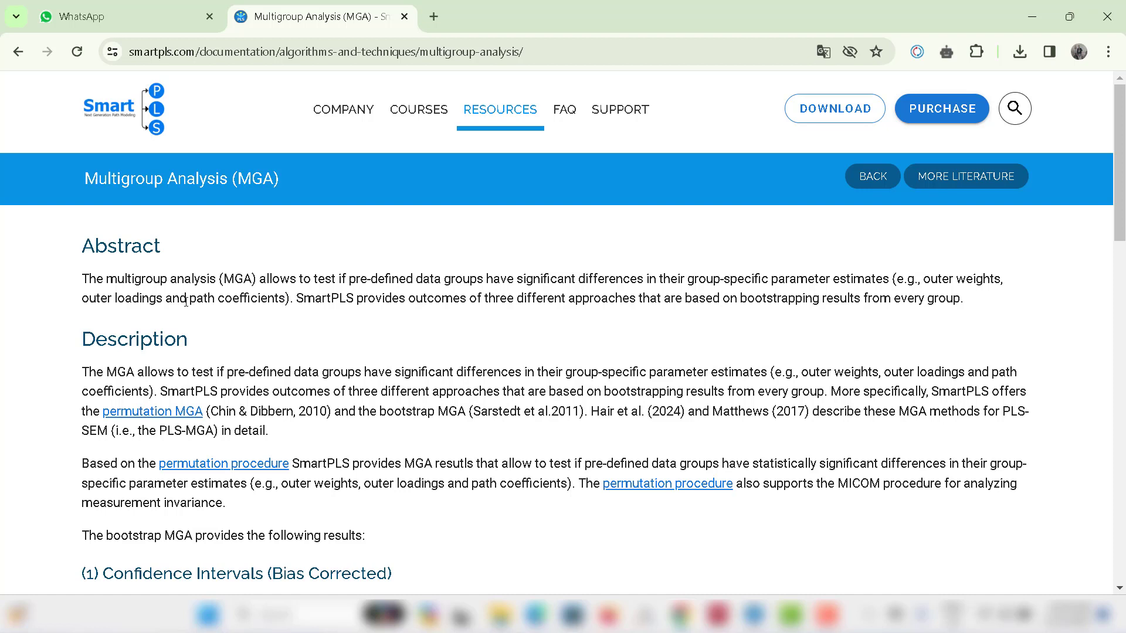
pyautogui.moveTo(186, 302); pyautogui.dragTo(284, 305)
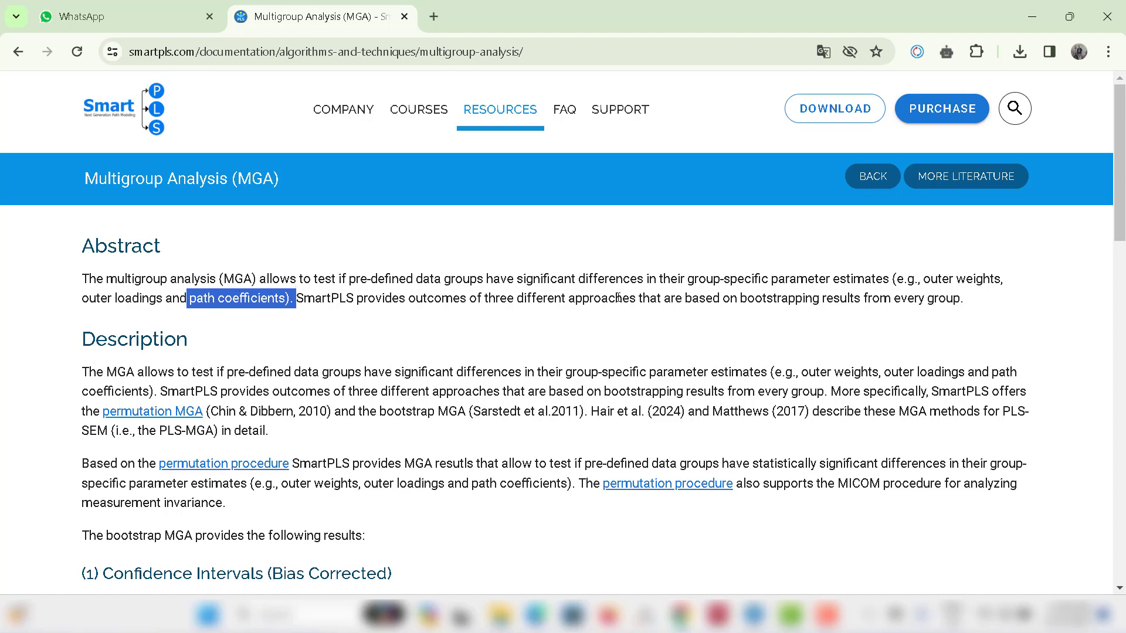
# Review the full English abstract, highlighting the sentence on testing pre-defined data groups for significant differences.
pyautogui.click(721, 209)
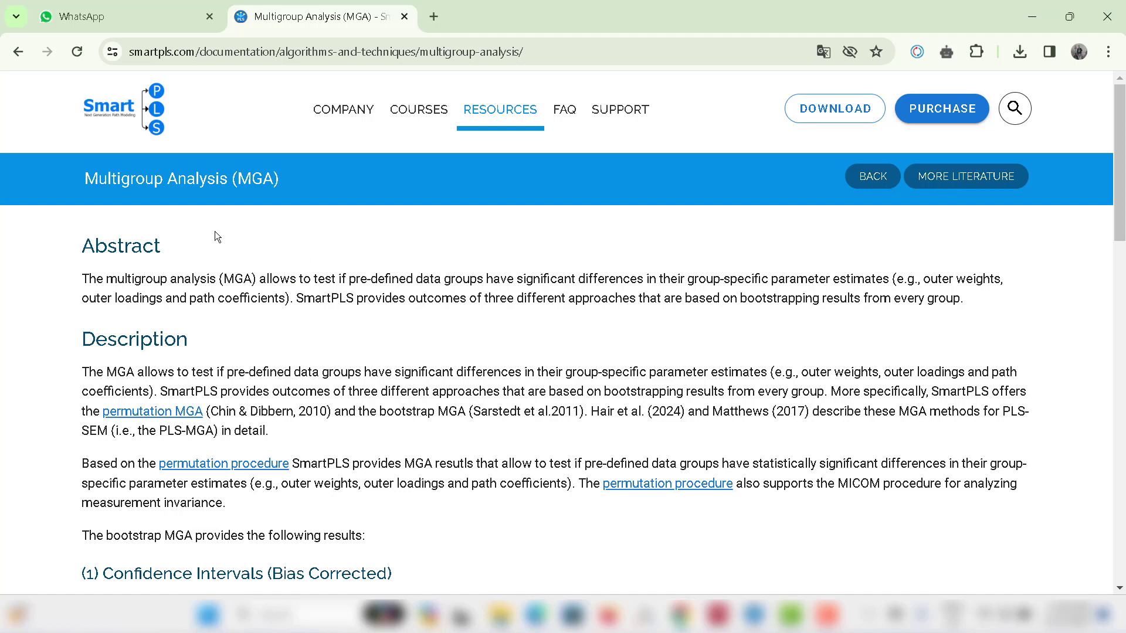
pyautogui.moveTo(82, 282); pyautogui.dragTo(980, 316)
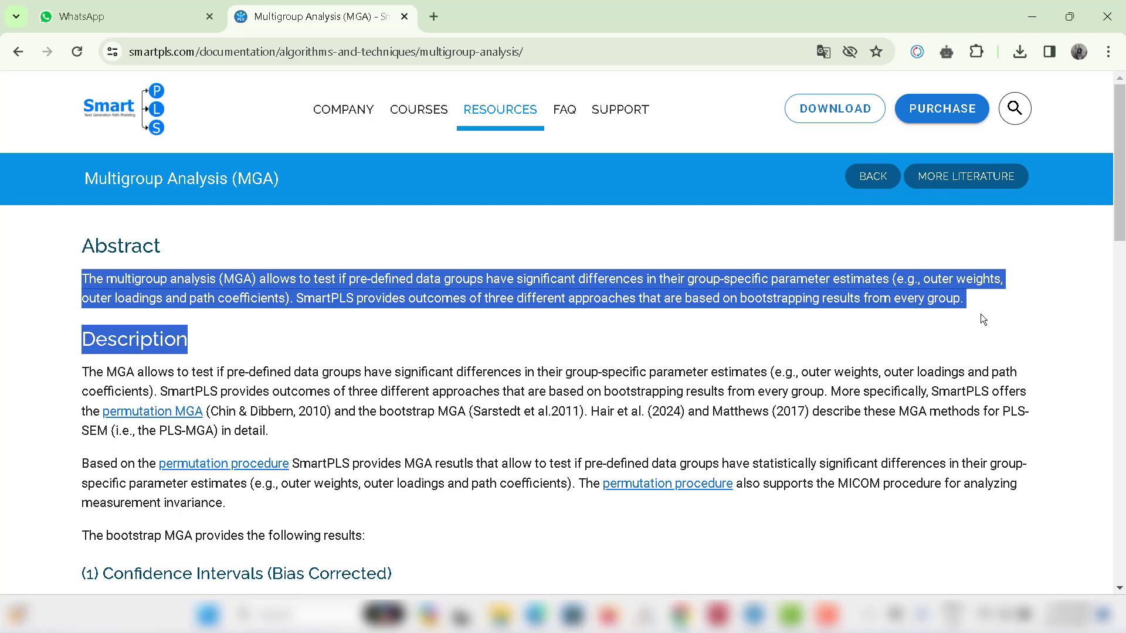
pyautogui.click(513, 184)
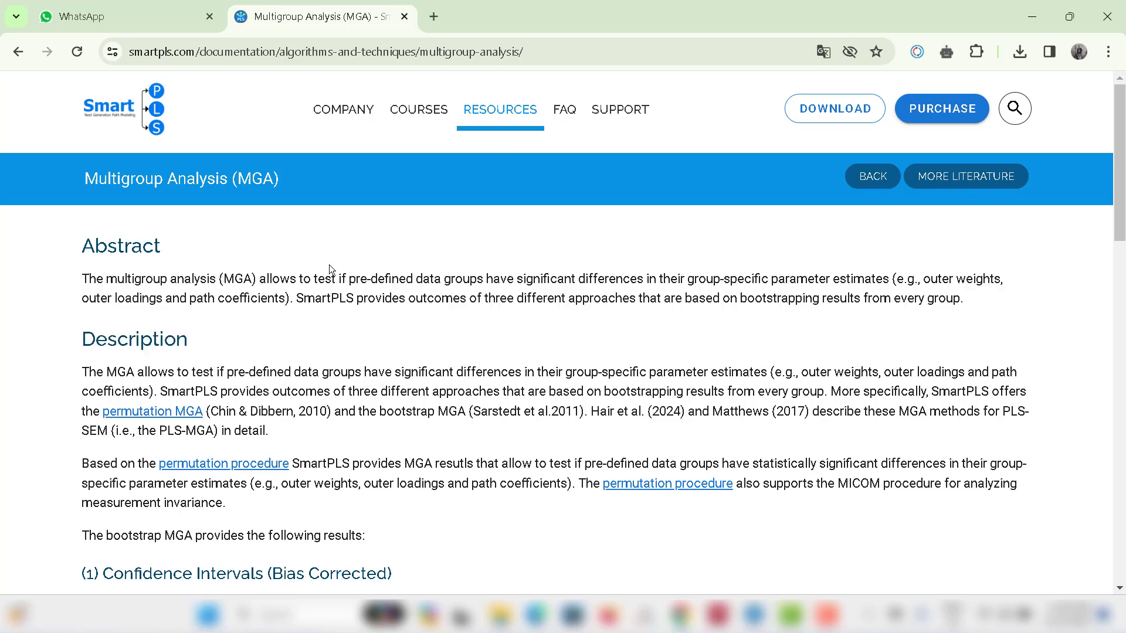
pyautogui.moveTo(87, 281); pyautogui.dragTo(900, 282)
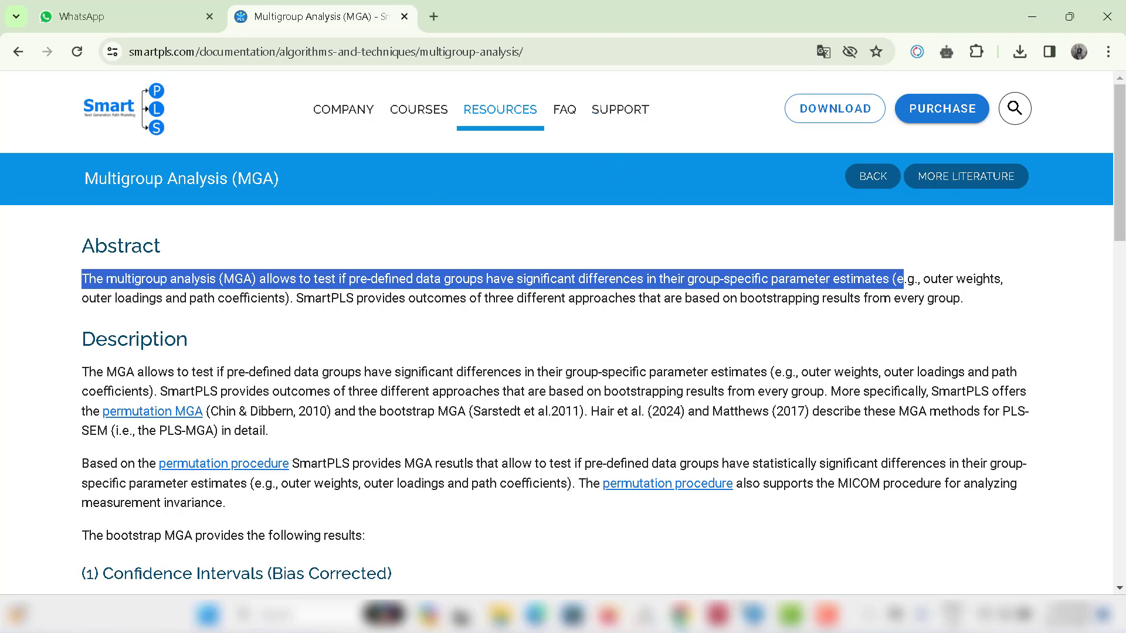
# Switch back to SmartPLS, leave the path model and open the data-puji dataset of the data puji project.
pyautogui.click(751, 613)
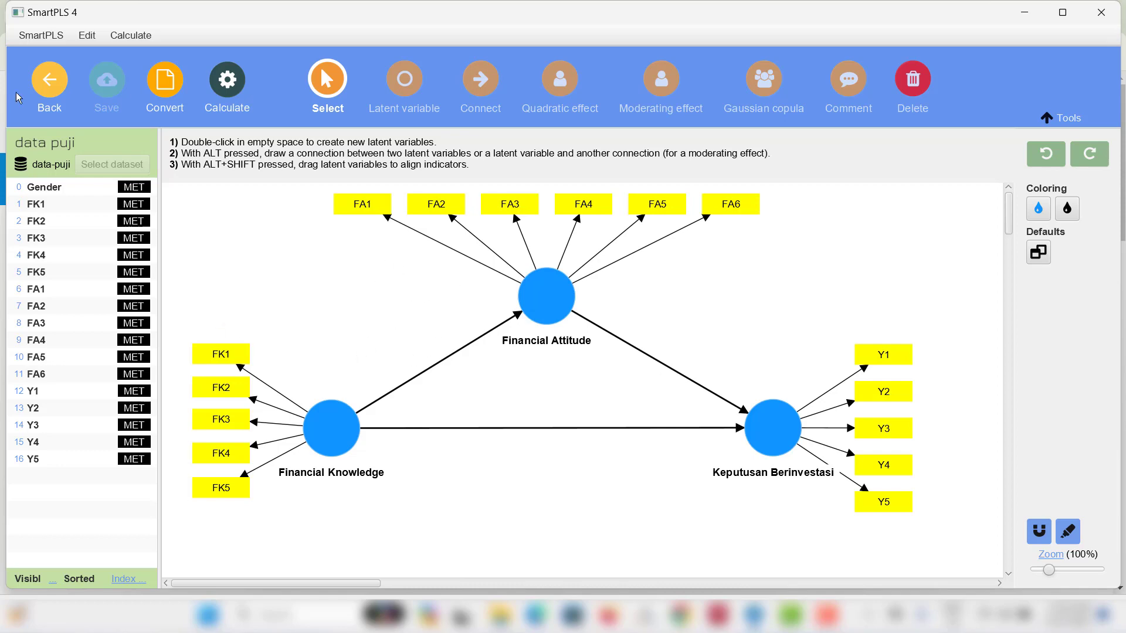
pyautogui.click(55, 86)
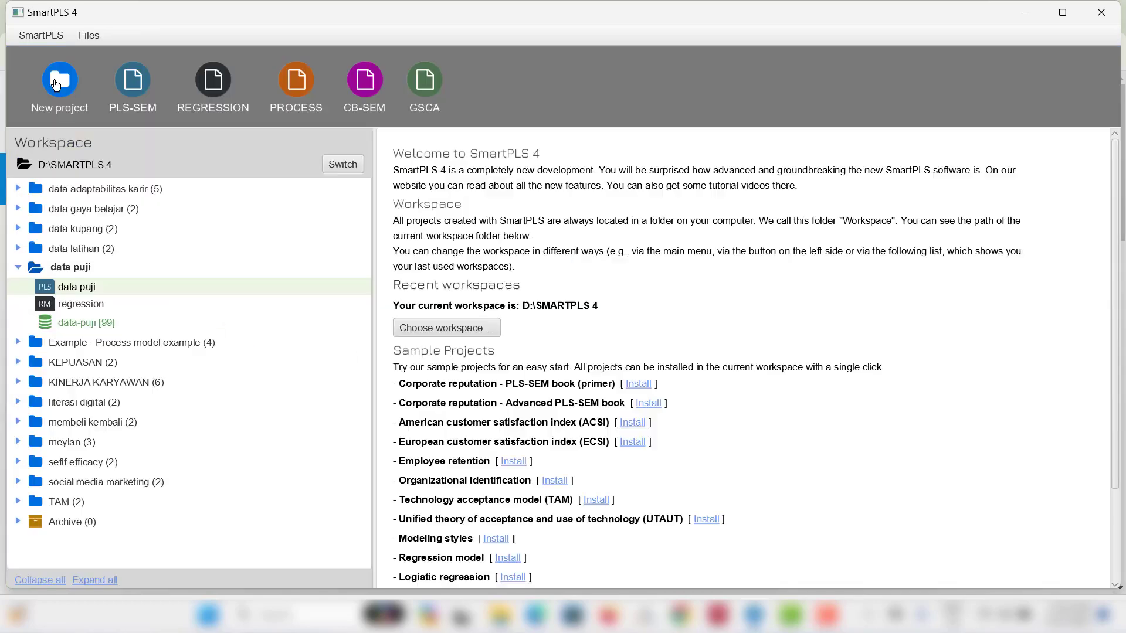
pyautogui.click(96, 325)
pyautogui.doubleClick(96, 325)
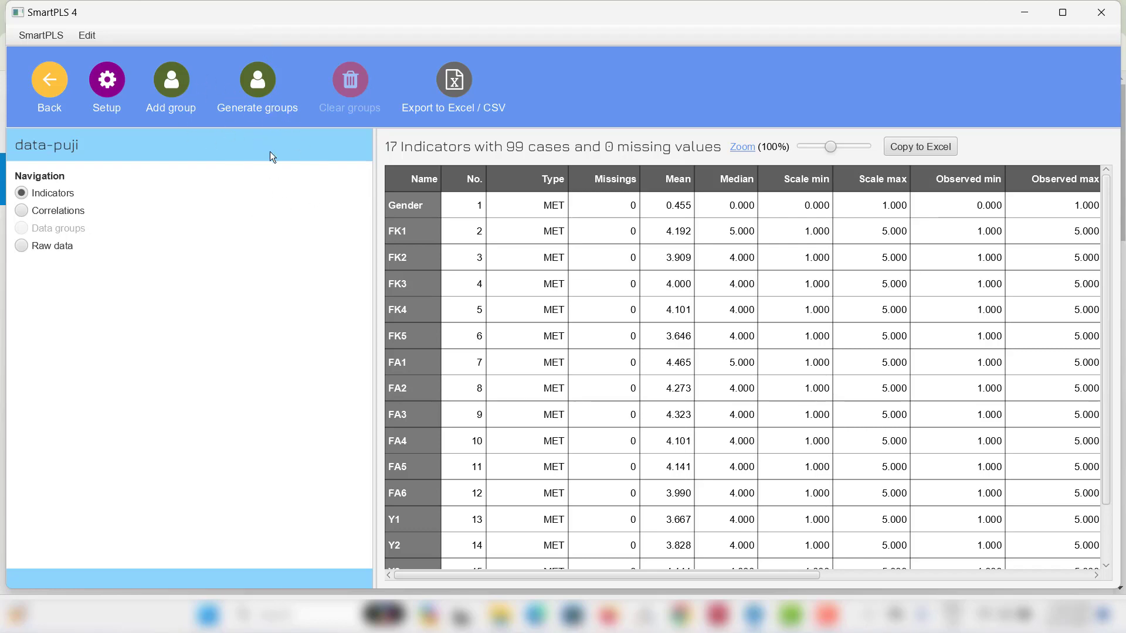
# Generate data groups from the Gender indicator with the name pattern Group_$0 and a minimum of 10 cases per group.
pyautogui.click(261, 84)
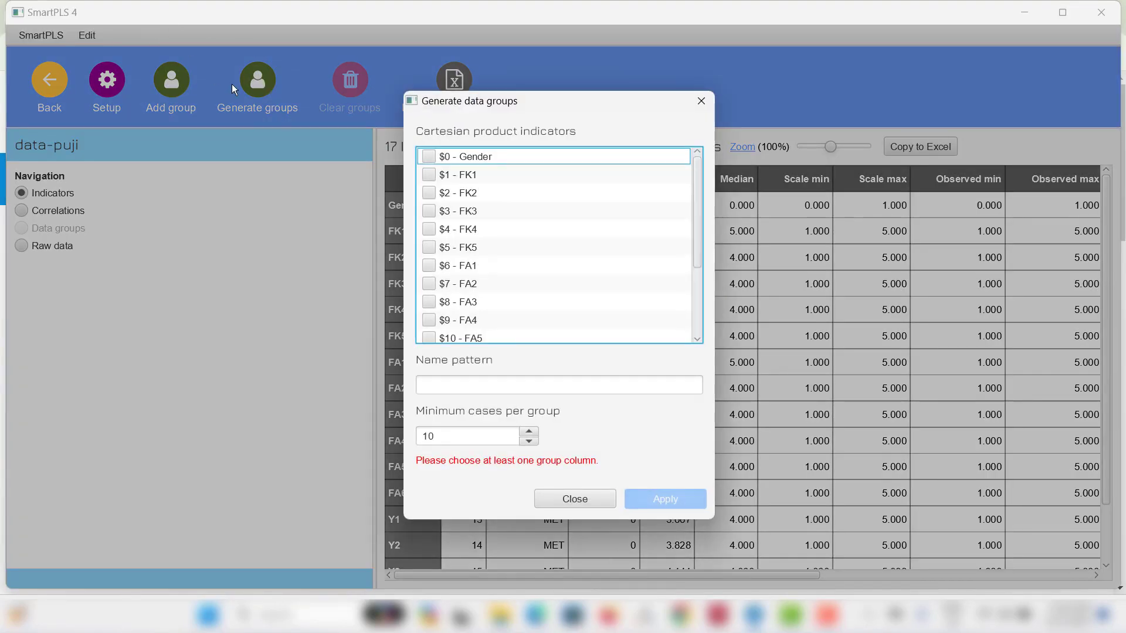
pyautogui.click(434, 159)
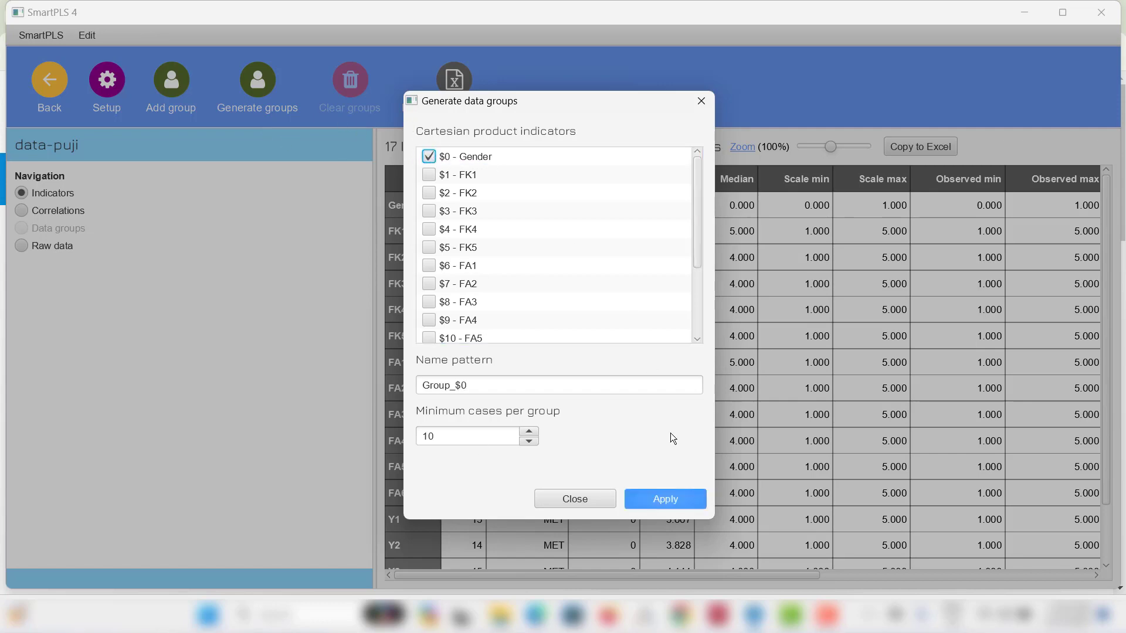
pyautogui.click(665, 496)
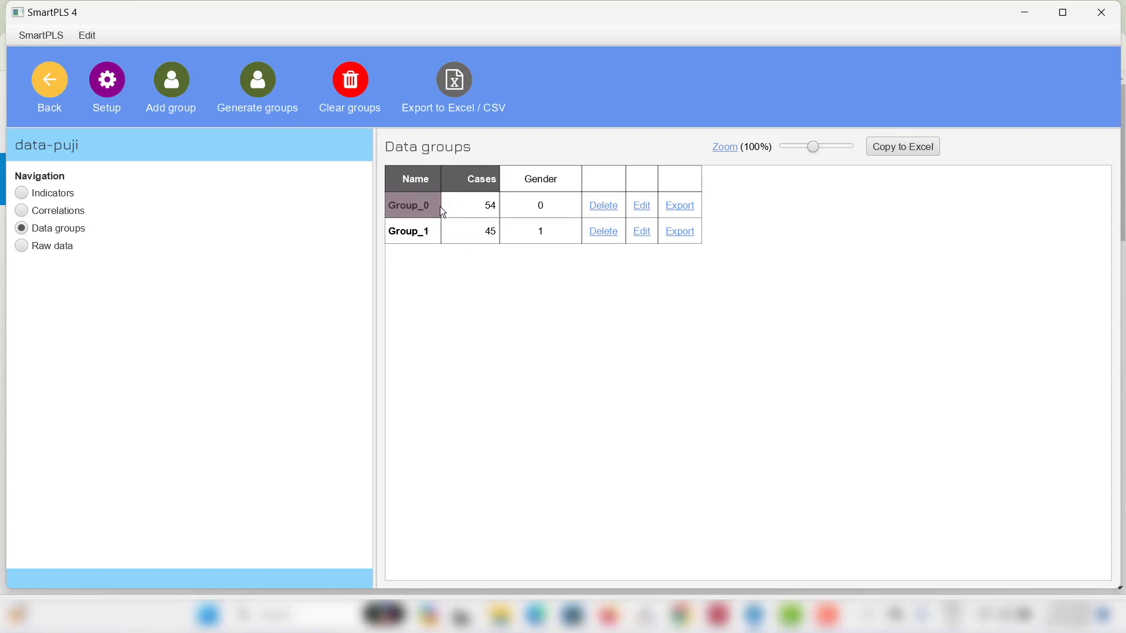
# Rename the data group Group_0, where Gender equals 0, as Perempuan.
pyautogui.click(642, 207)
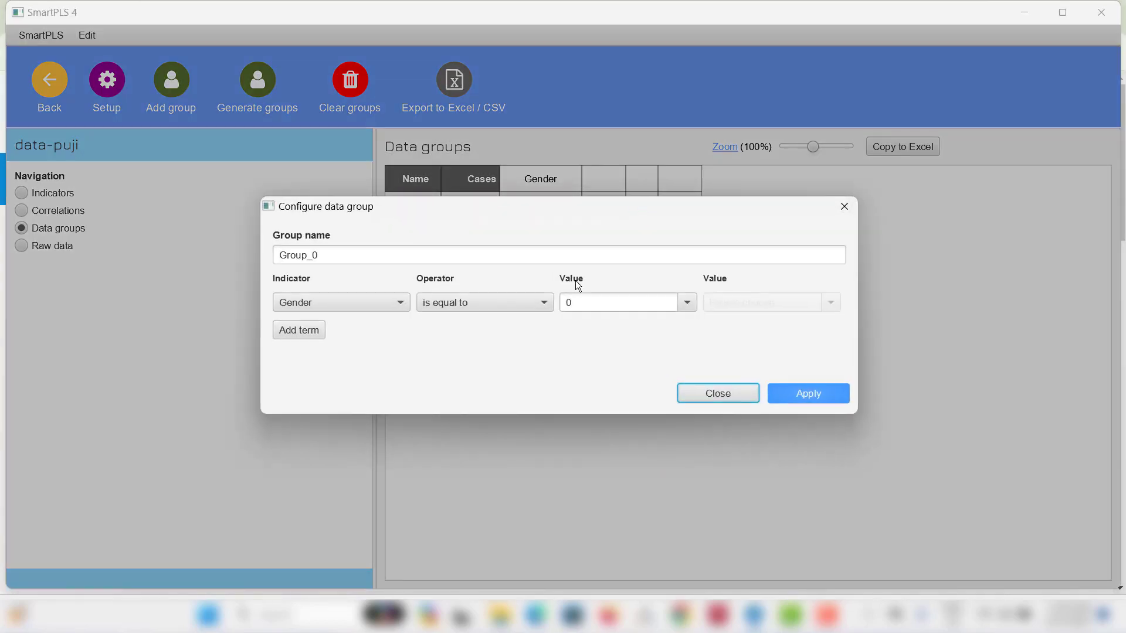
pyautogui.click(440, 250)
pyautogui.press('BackSpace')
pyautogui.hotkey('ctrl', 'a')
pyautogui.press('BackSpace')
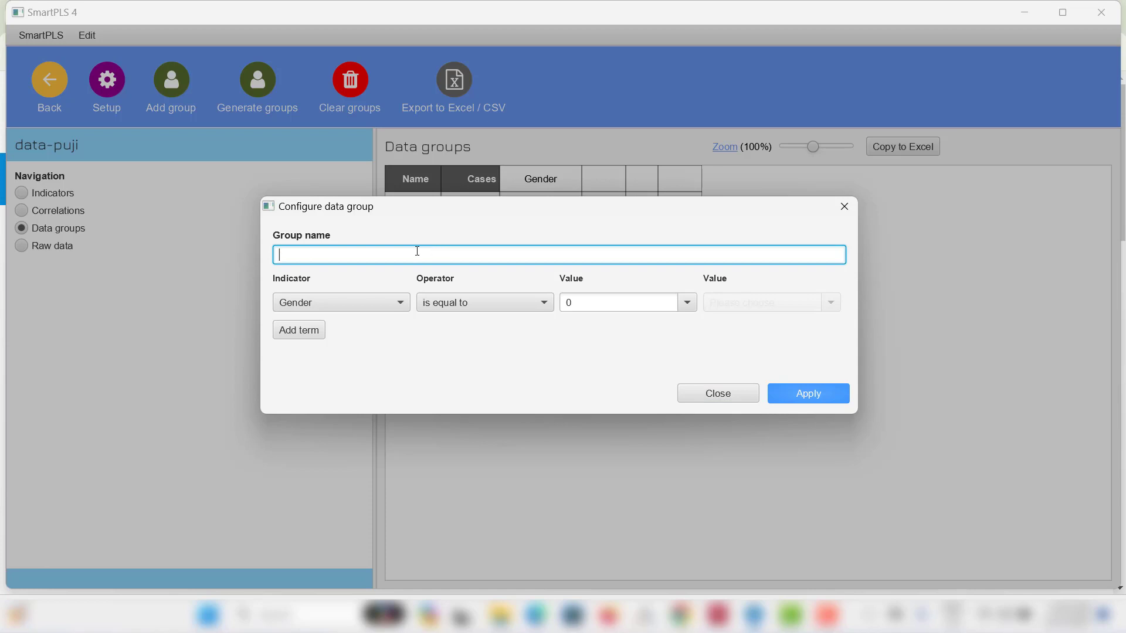
pyautogui.write('Peer')
pyautogui.press('BackSpace')
pyautogui.press('BackSpace')
pyautogui.write('rep')
pyautogui.press('BackSpace')
pyautogui.write('mpuan')
pyautogui.click(785, 392)
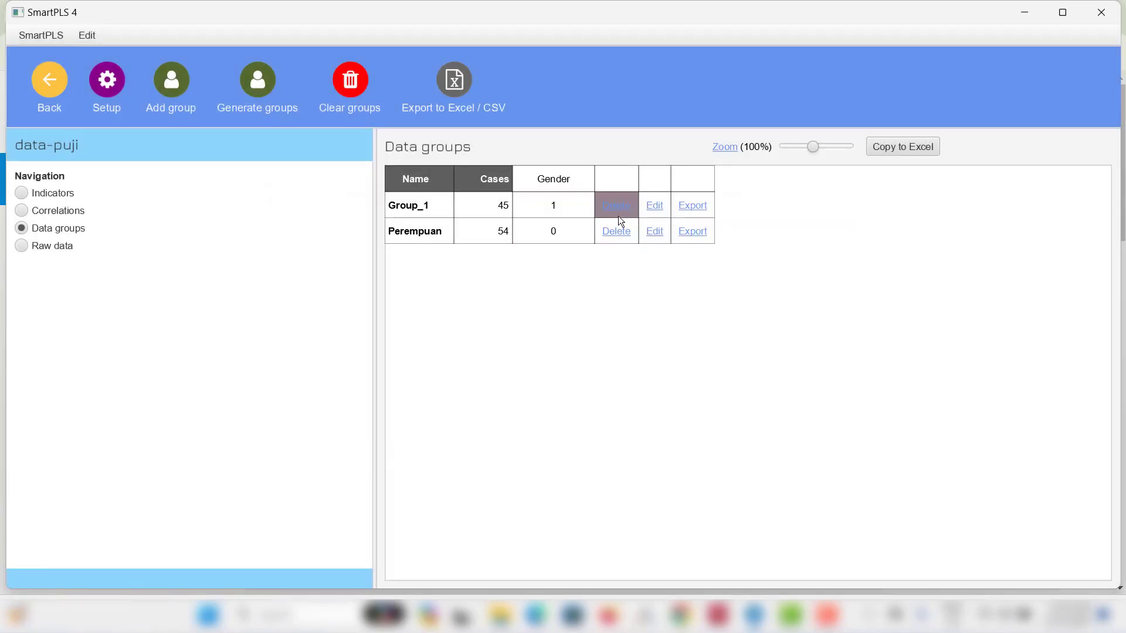
# Rename the data group Group_1, where Gender equals 1, as Laki-laki and return to the workspace.
pyautogui.click(665, 212)
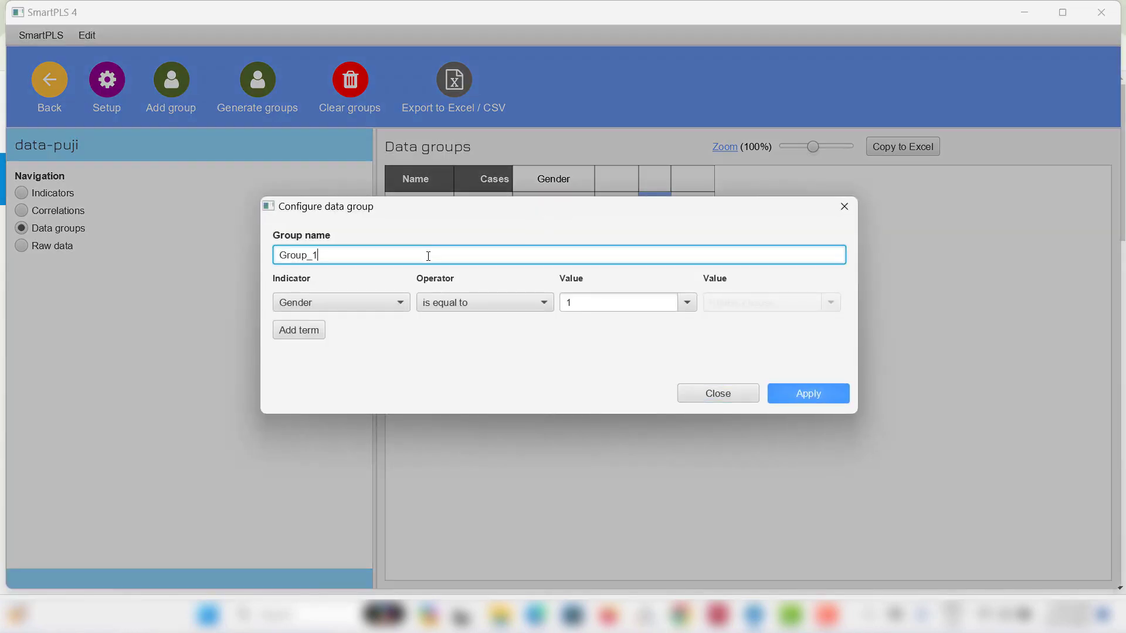
pyautogui.press('BackSpace')
pyautogui.press('BackSpace')
pyautogui.press('BackSpace')
pyautogui.press('BackSpace')
pyautogui.press('BackSpace')
pyautogui.press('BackSpace')
pyautogui.press('BackSpace')
pyautogui.write('Laki-laki')
pyautogui.click(807, 399)
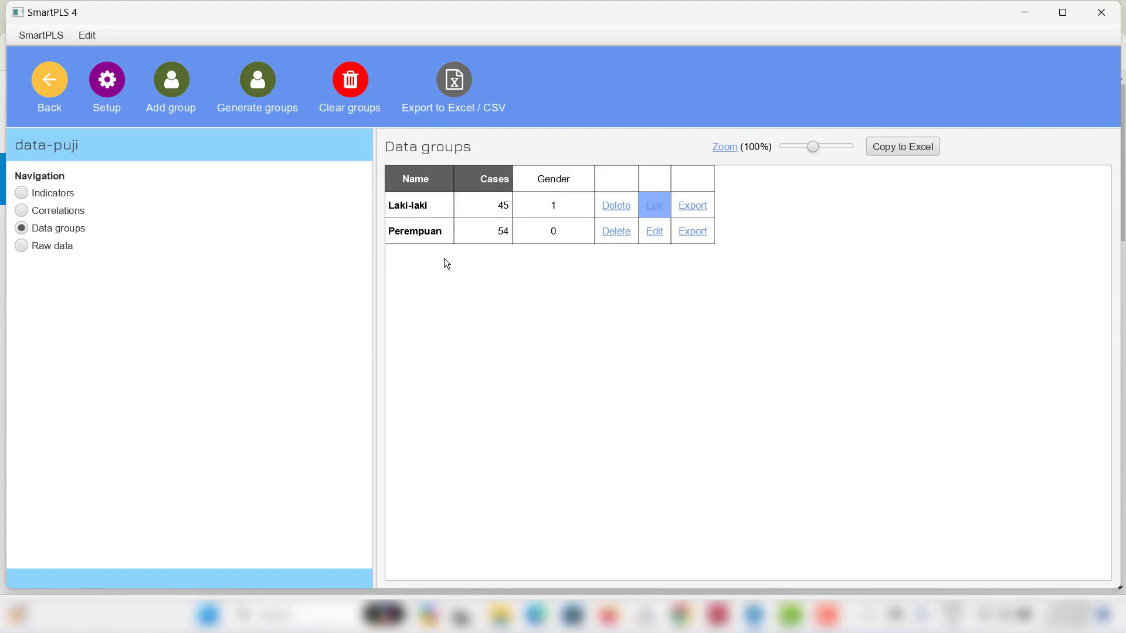
pyautogui.click(50, 113)
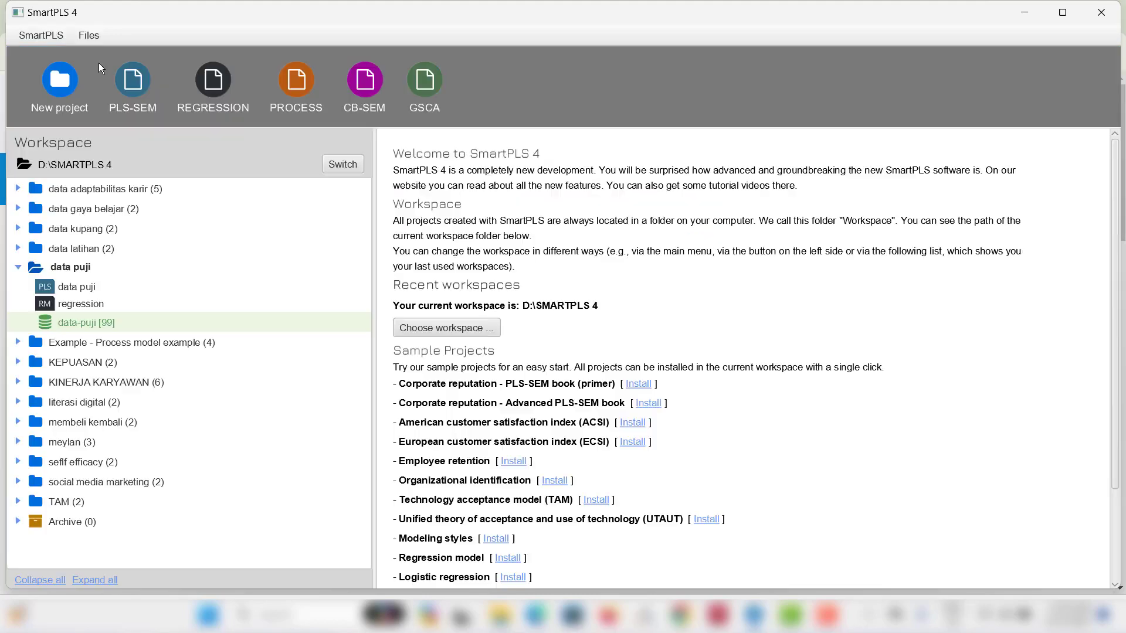
# Open the data puji path model and run the PLS-SEM algorithm with the Path weighting scheme and standardized results.
pyautogui.click(88, 287)
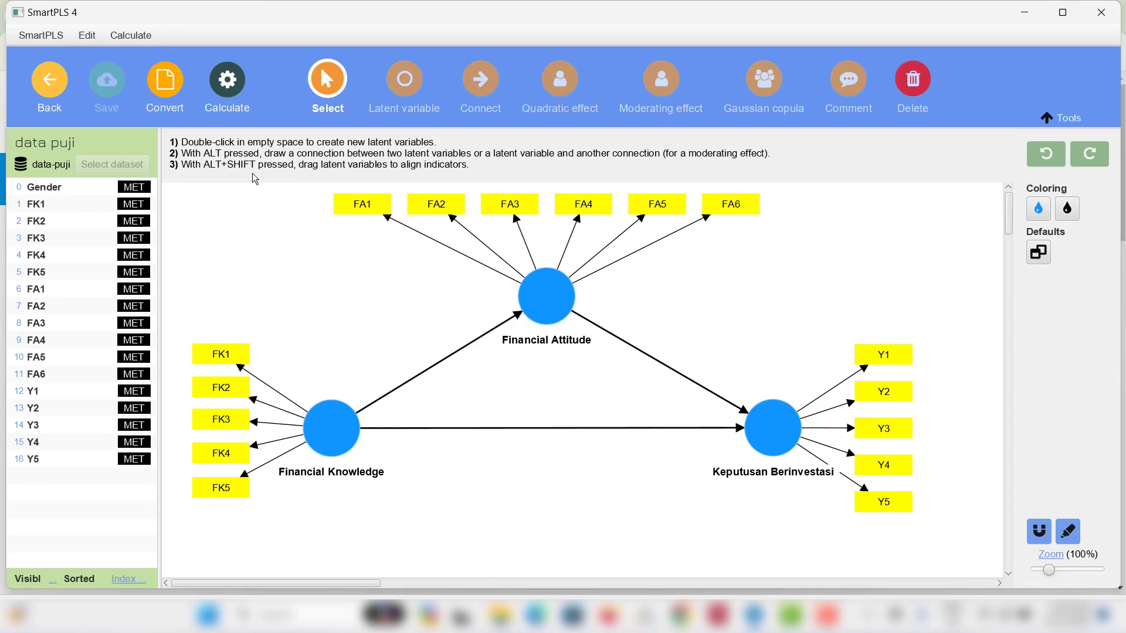
pyautogui.click(215, 87)
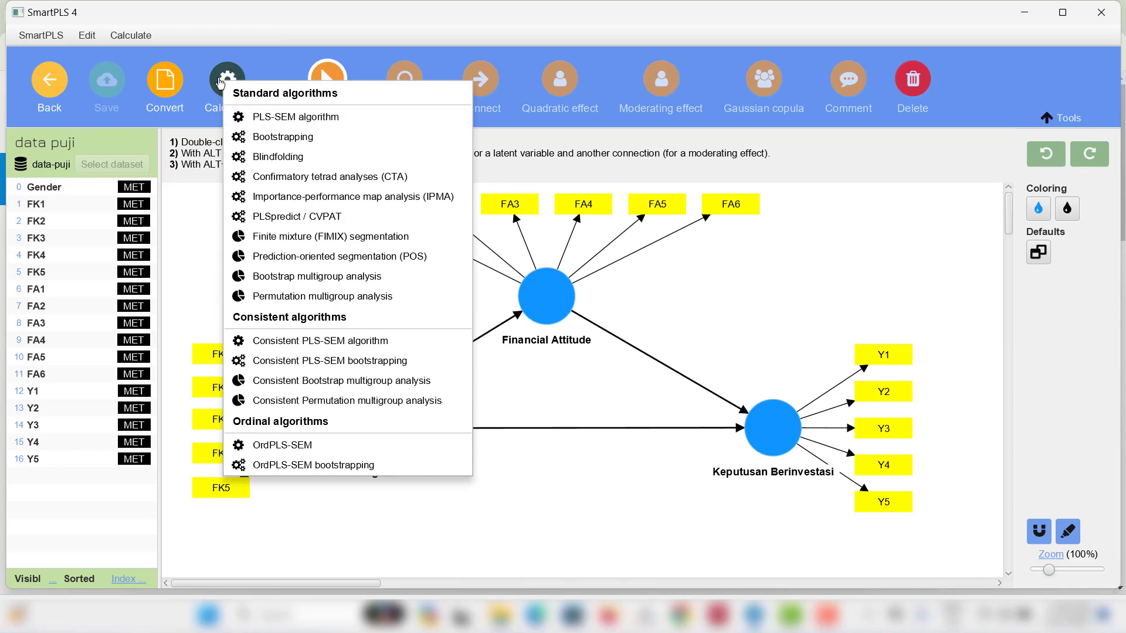
pyautogui.click(300, 118)
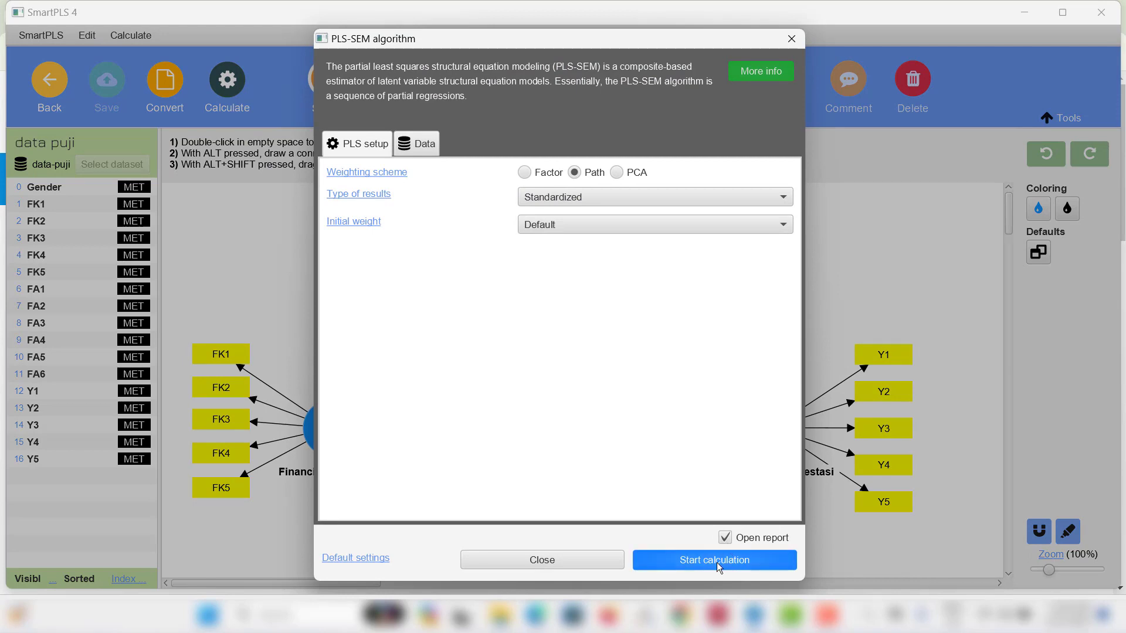
pyautogui.click(717, 562)
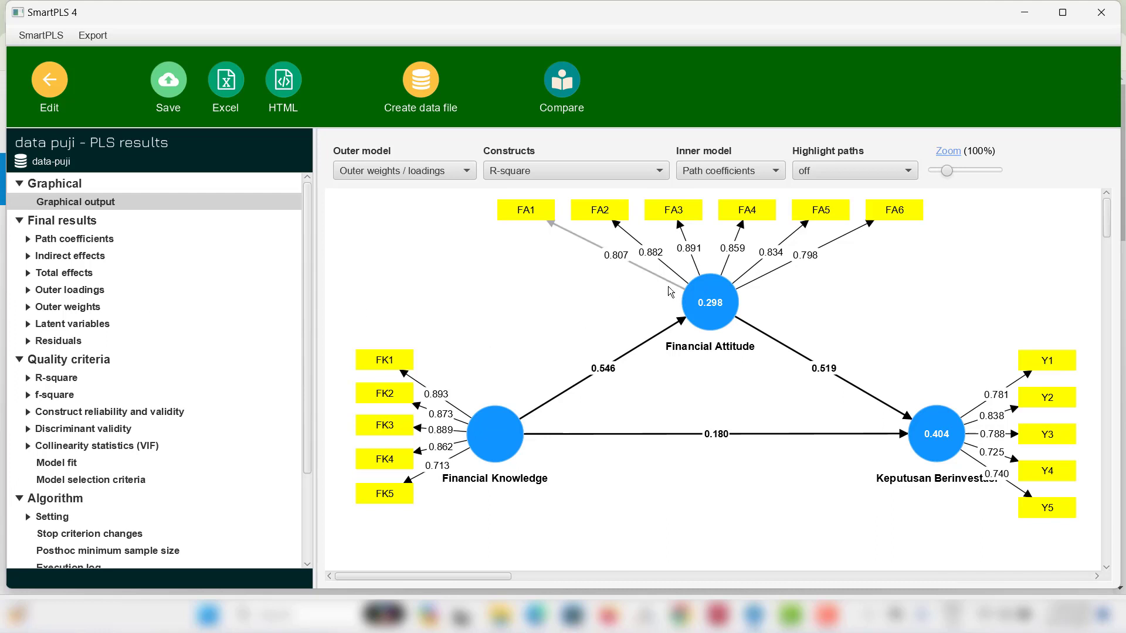
# Review the outer loadings matrix and the construct reliability and validity overview in the PLS results.
pyautogui.click(74, 290)
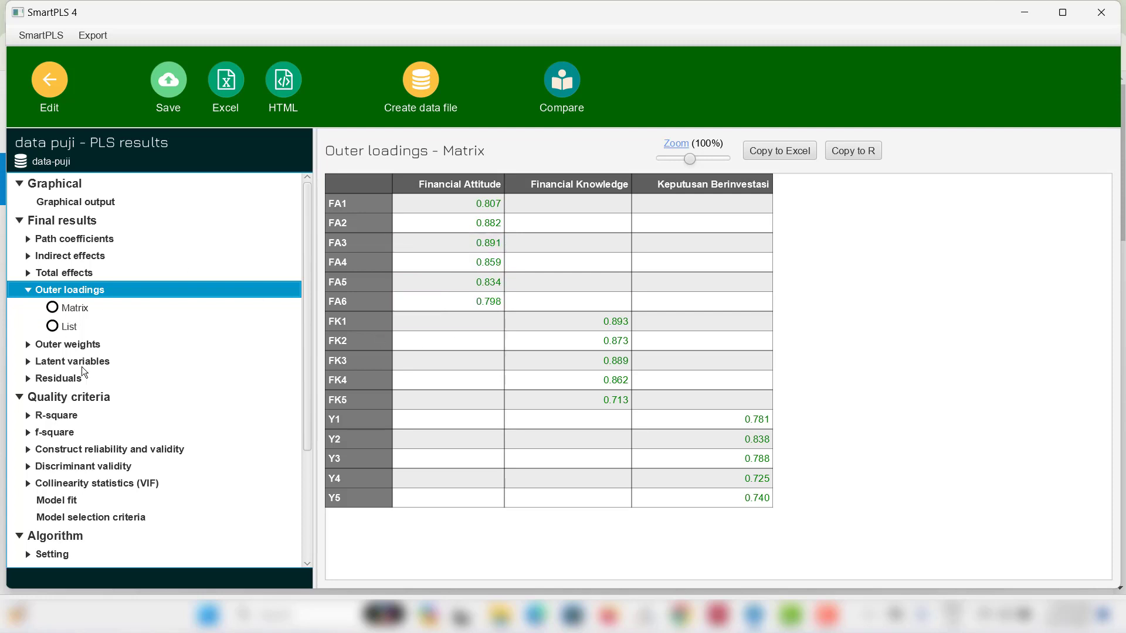
pyautogui.click(117, 452)
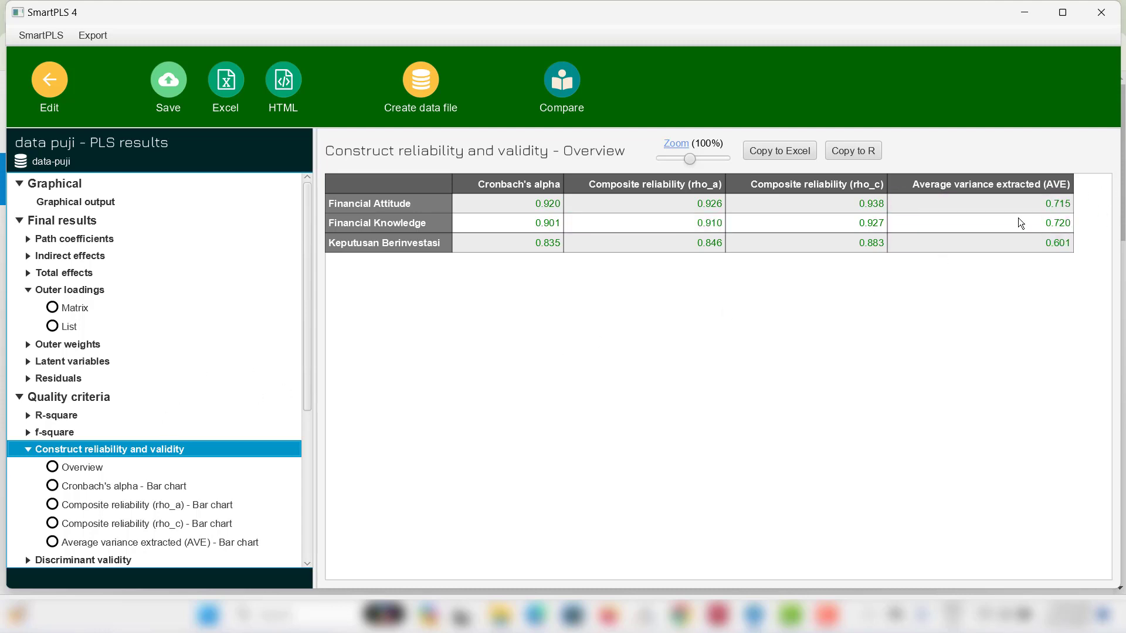
pyautogui.scroll(-3, 287, 317)
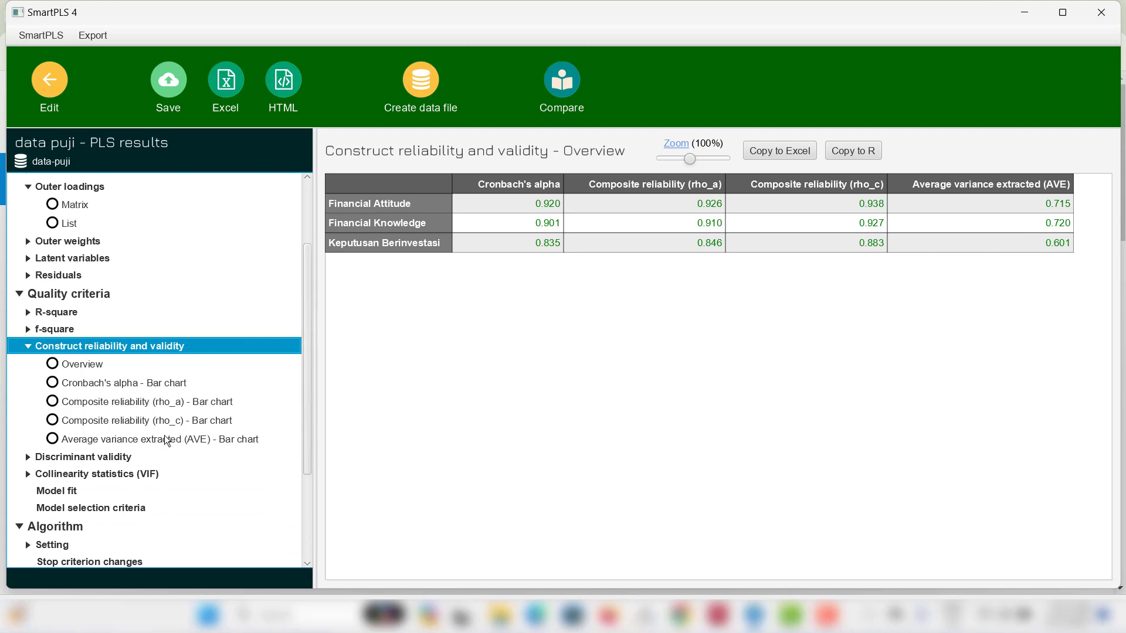
# Examine discriminant validity through the HTMT matrix, the Fornell-Larcker criterion and the cross loadings.
pyautogui.click(111, 456)
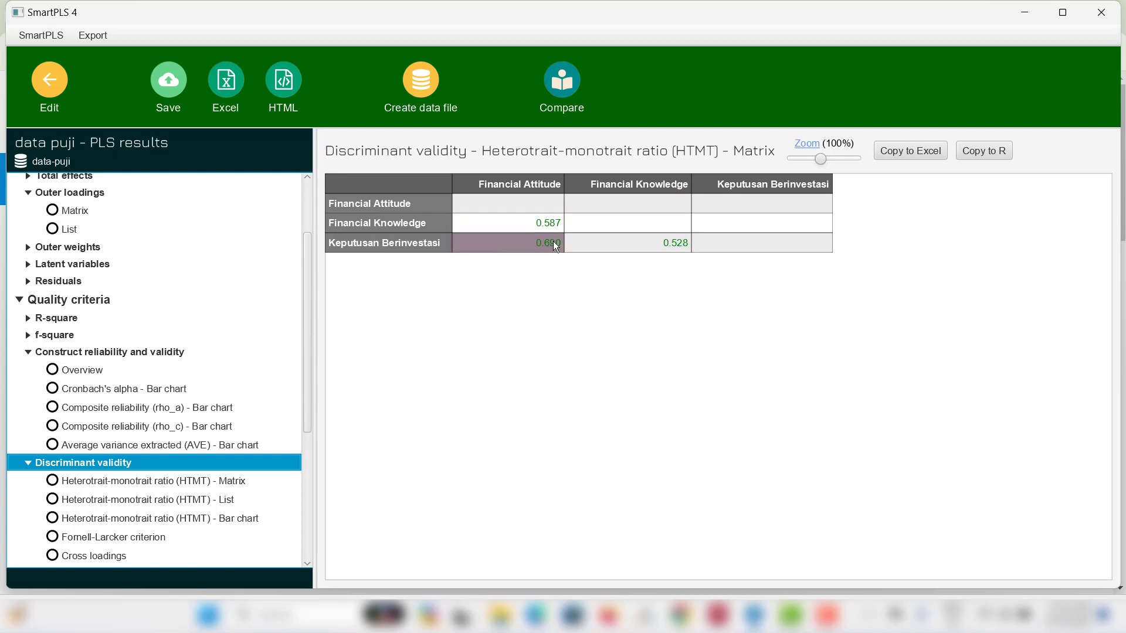
pyautogui.click(136, 540)
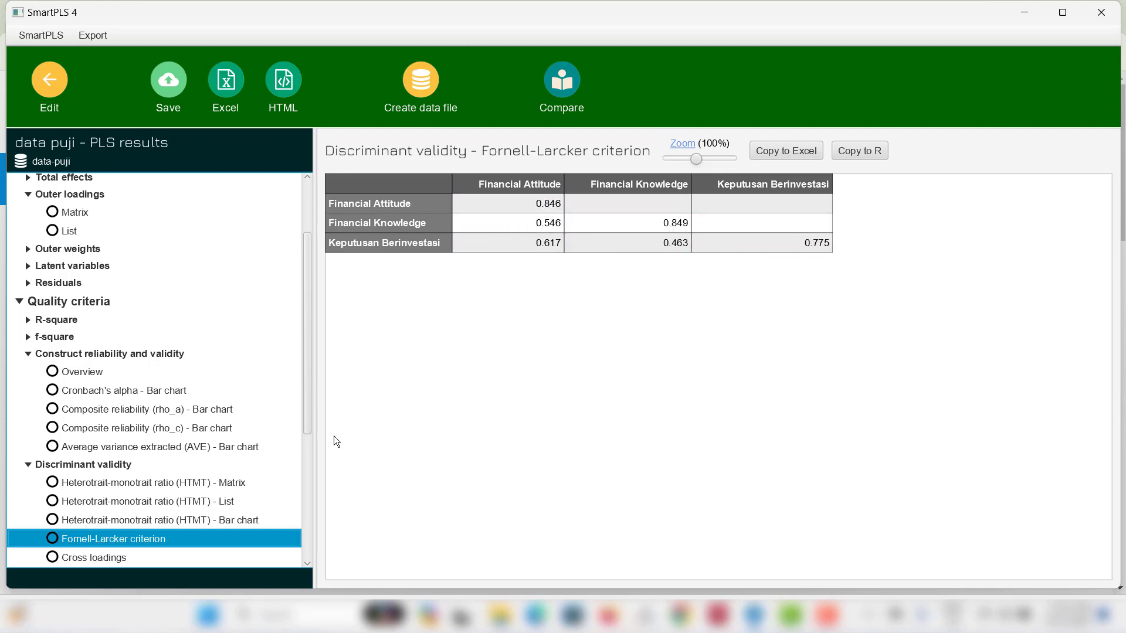
pyautogui.click(120, 555)
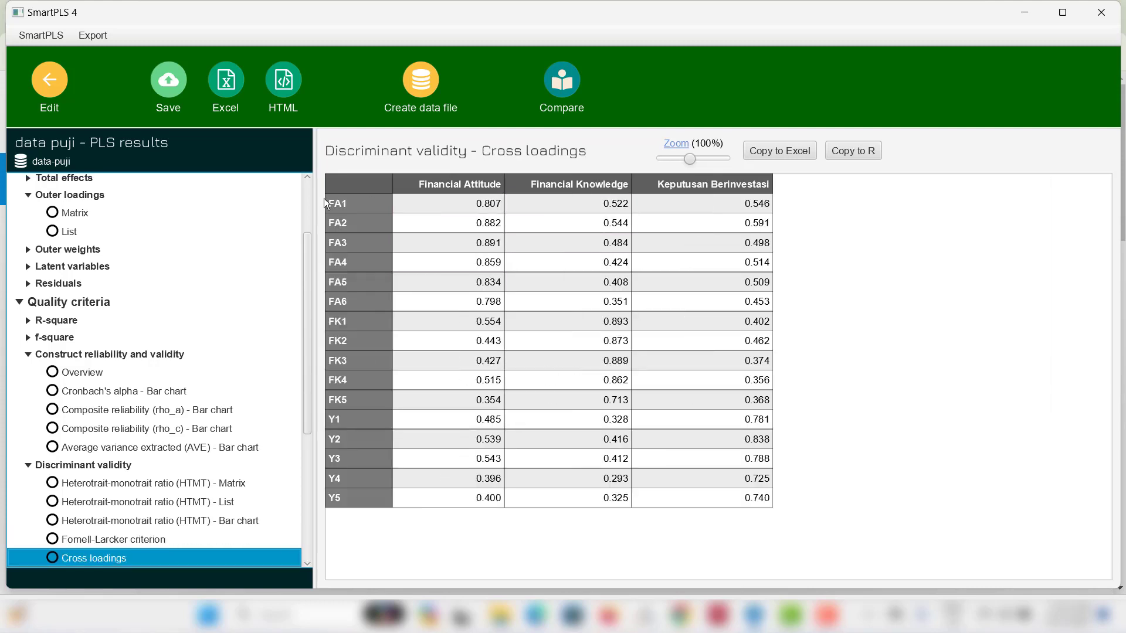
pyautogui.scroll(-3, 284, 277)
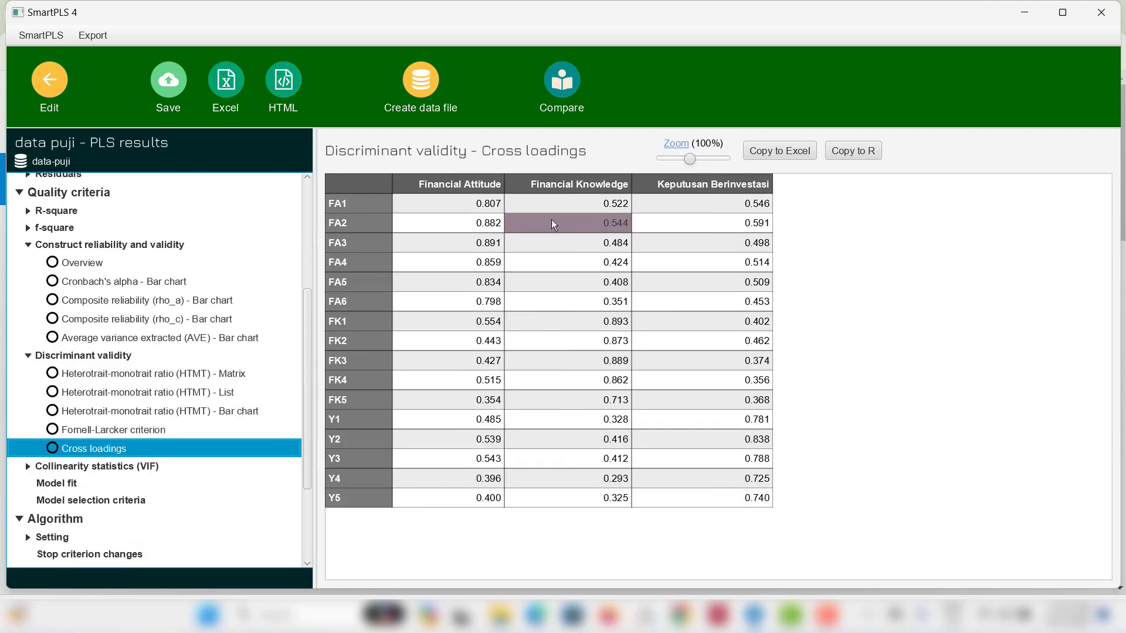
# Check the VIF collinearity statistics of the outer model and the inner model matrix, and return to the path model.
pyautogui.click(109, 466)
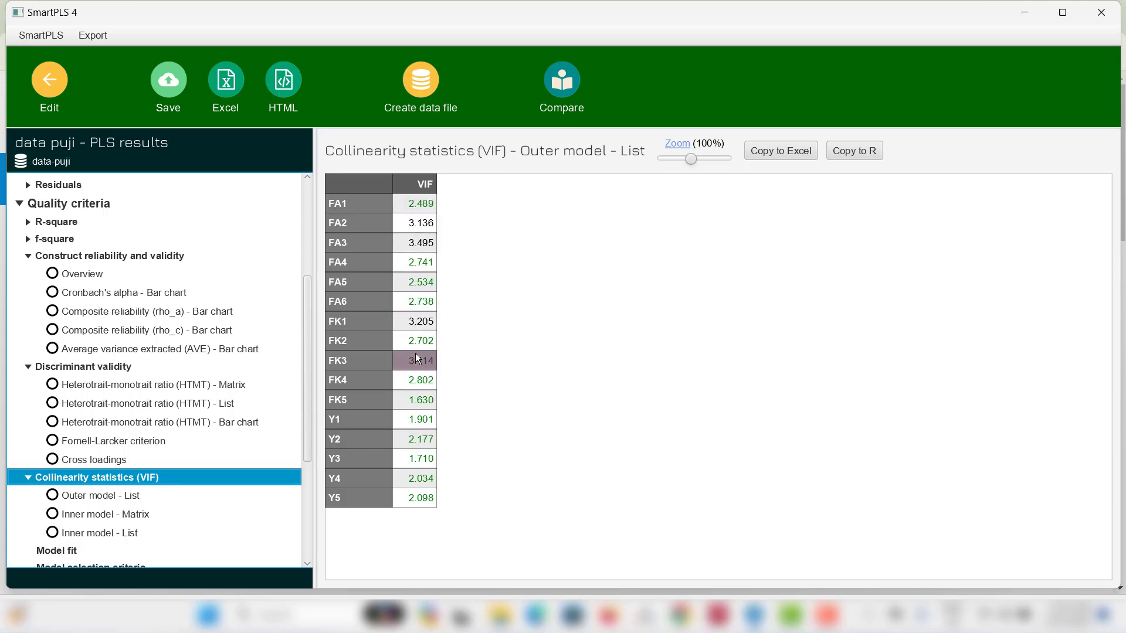
pyautogui.click(82, 502)
pyautogui.click(114, 515)
pyautogui.scroll(-1, 183, 519)
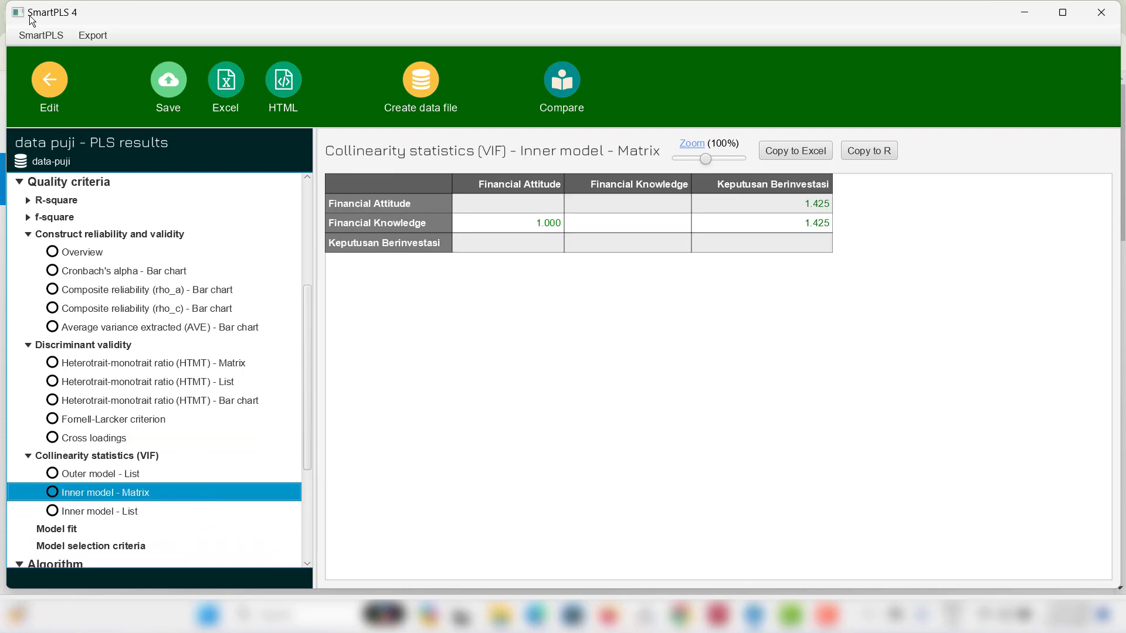
pyautogui.click(49, 81)
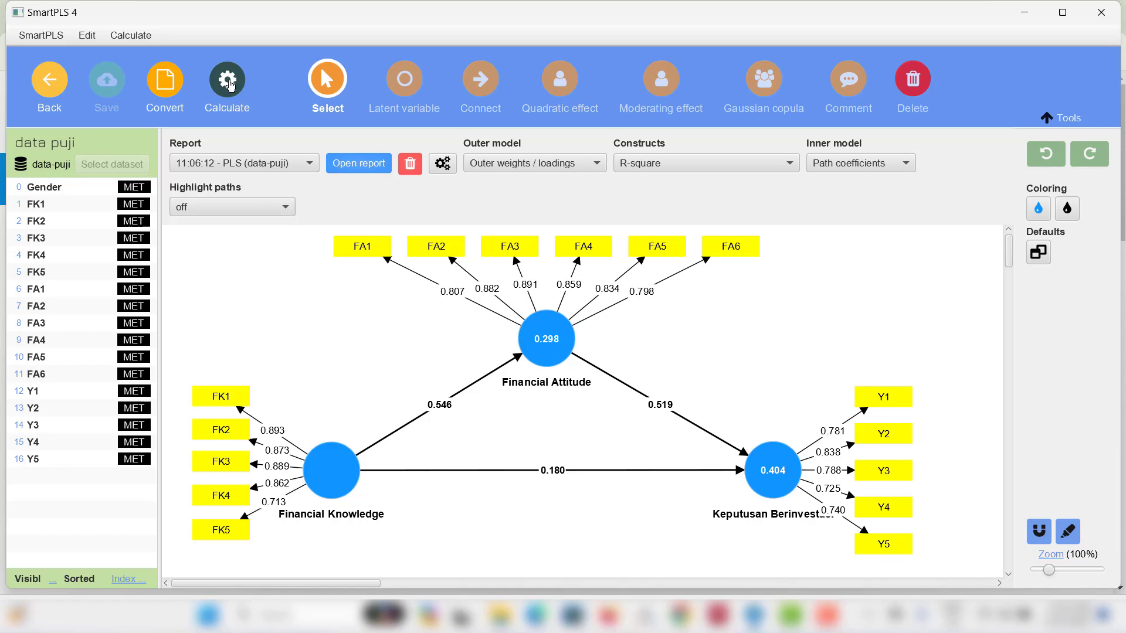
# Set up a bootstrap multigroup analysis with Laki-laki in Groups A and Perempuan in Groups B.
pyautogui.click(230, 86)
pyautogui.click(369, 279)
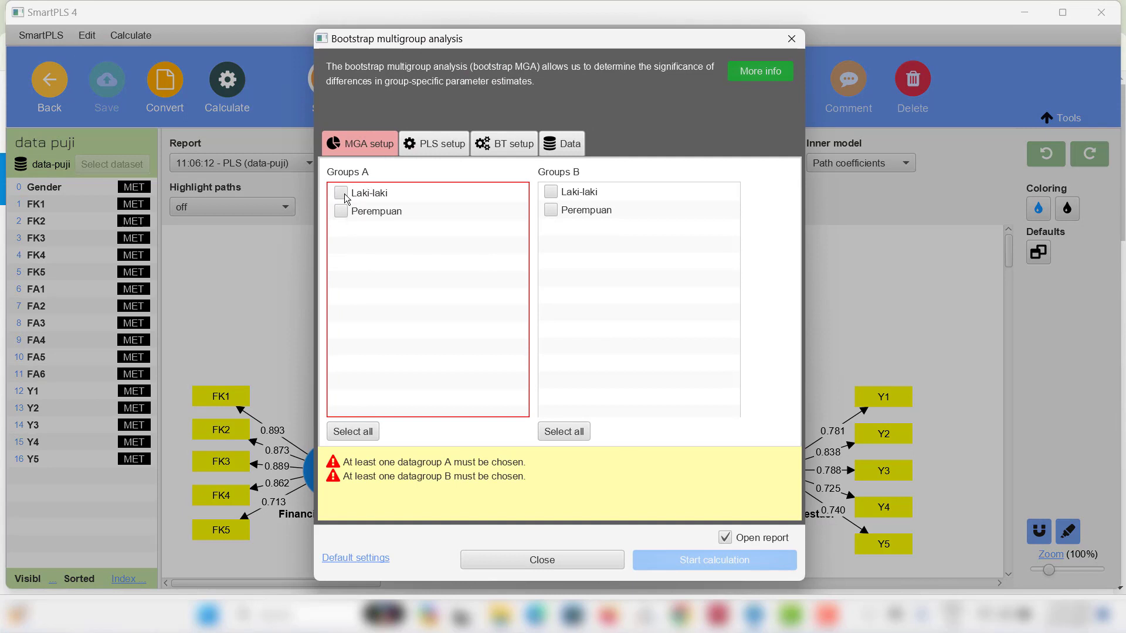
pyautogui.click(343, 194)
pyautogui.click(553, 211)
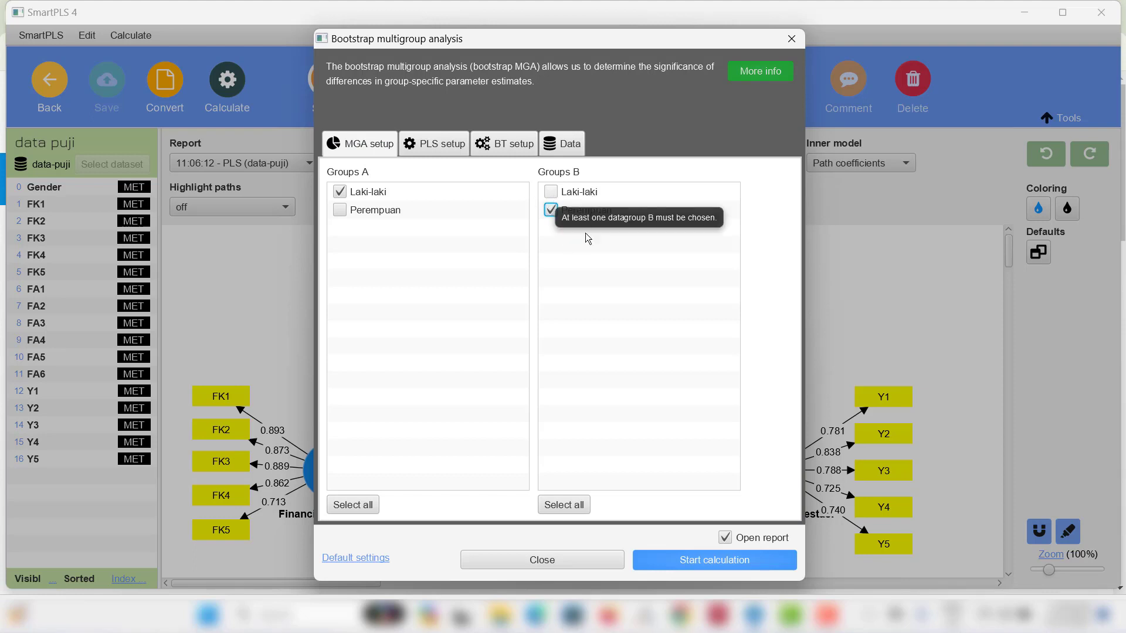
# Try swapping the comparison to Perempuan in Groups A and Laki-laki in Groups B, and restore the original assignment.
pyautogui.click(341, 193)
pyautogui.click(341, 211)
pyautogui.click(550, 210)
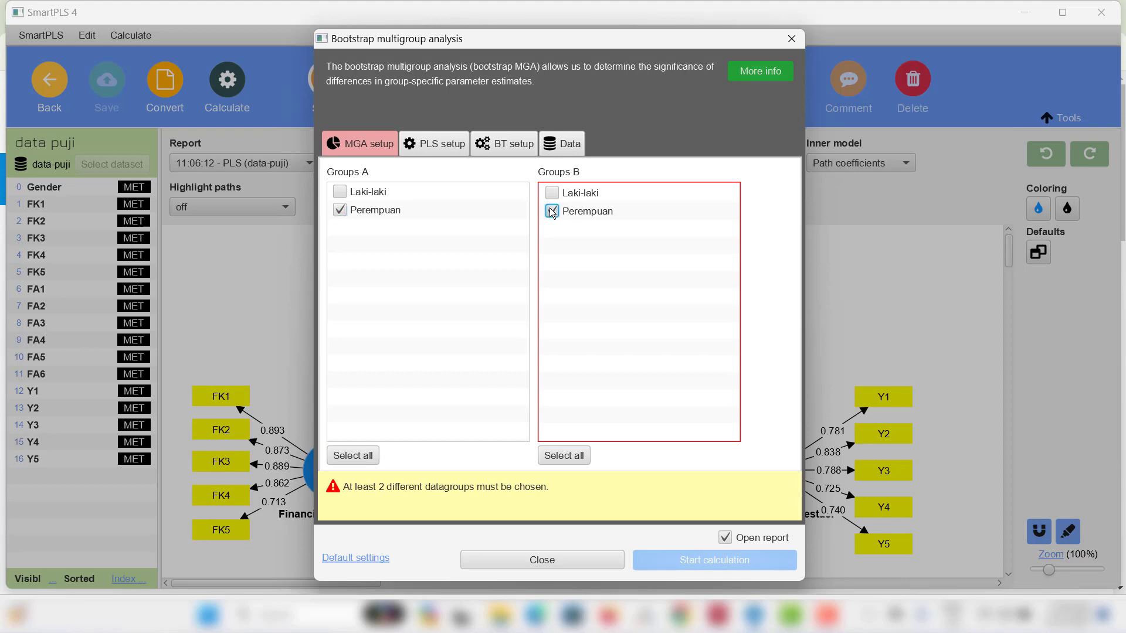
pyautogui.click(551, 192)
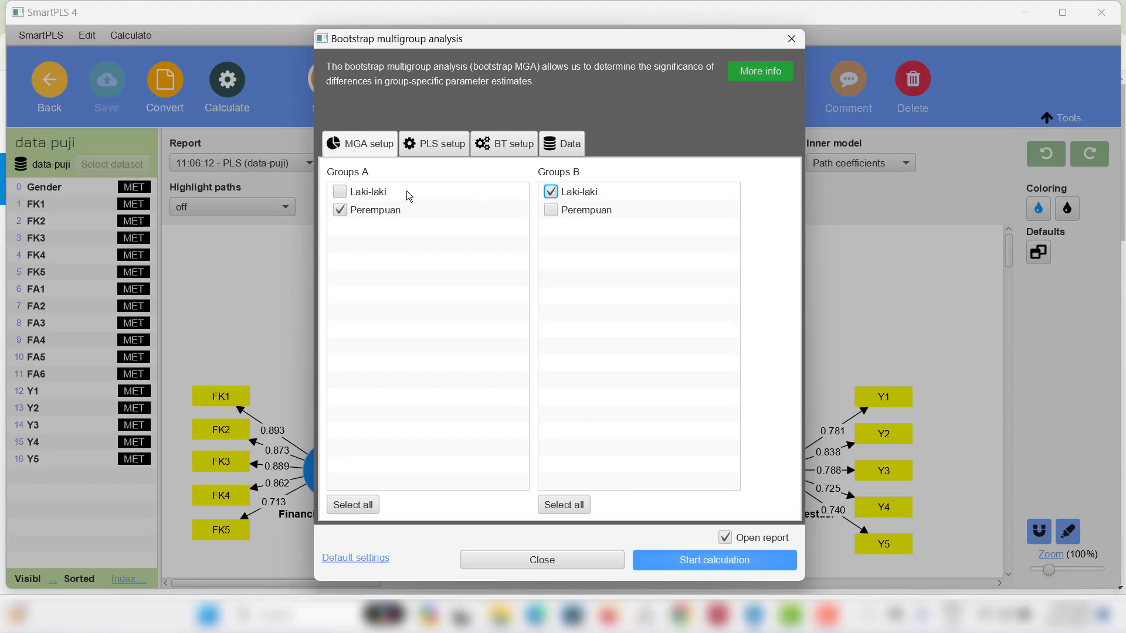
pyautogui.click(340, 210)
pyautogui.click(340, 192)
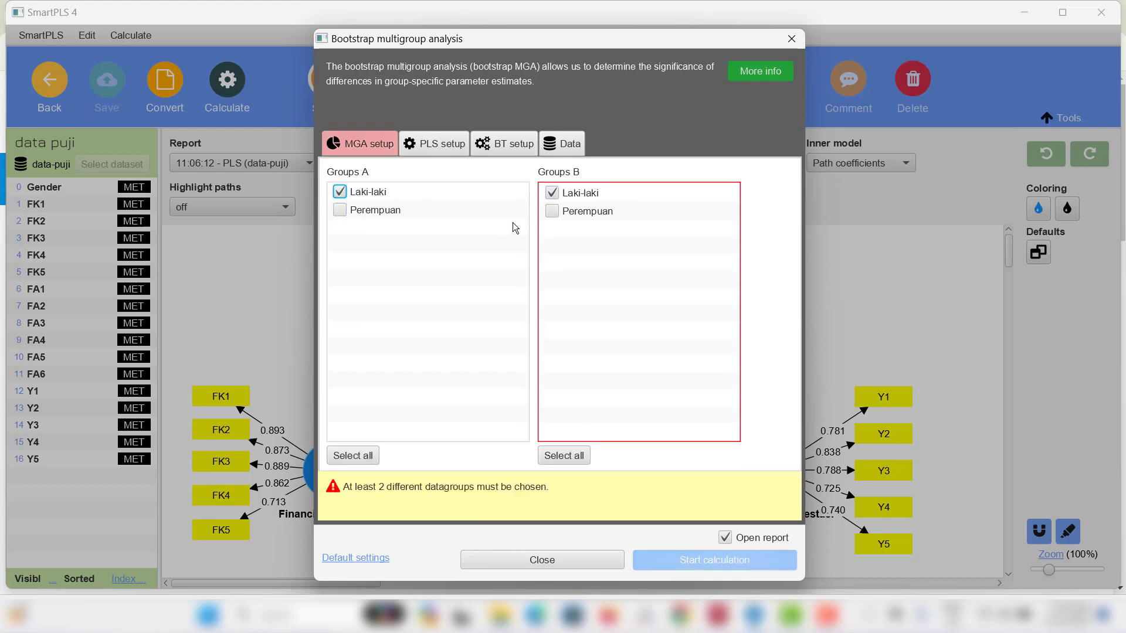
pyautogui.click(550, 192)
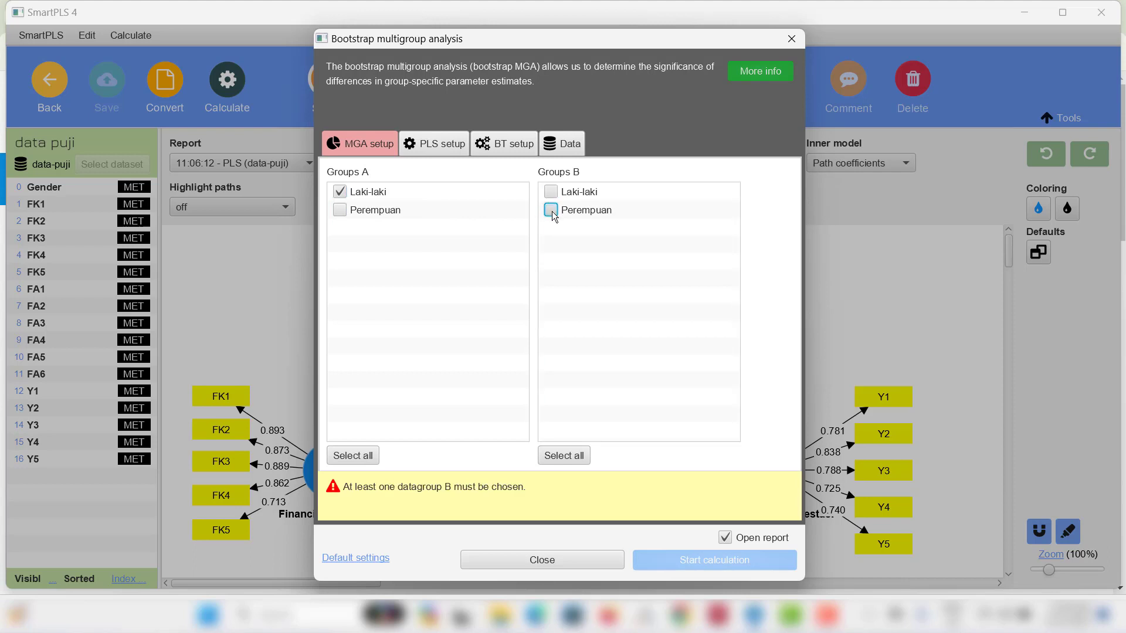
pyautogui.click(551, 210)
# Run the bootstrap multigroup analysis and open the Bootstrap MGA table of the path coefficients.
pyautogui.click(693, 558)
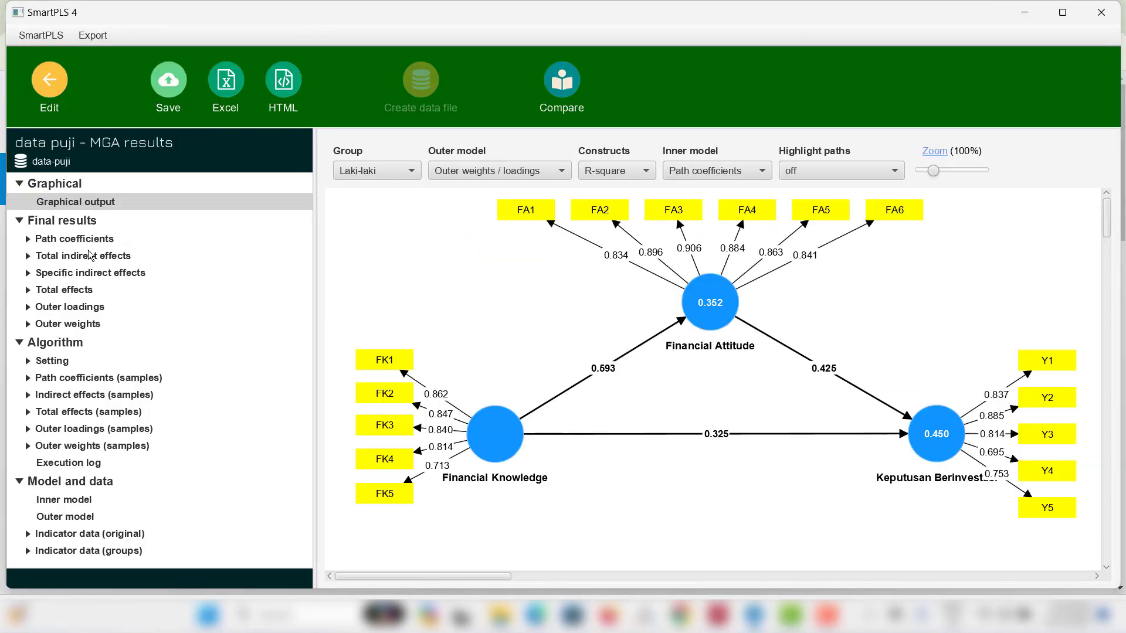
pyautogui.click(46, 240)
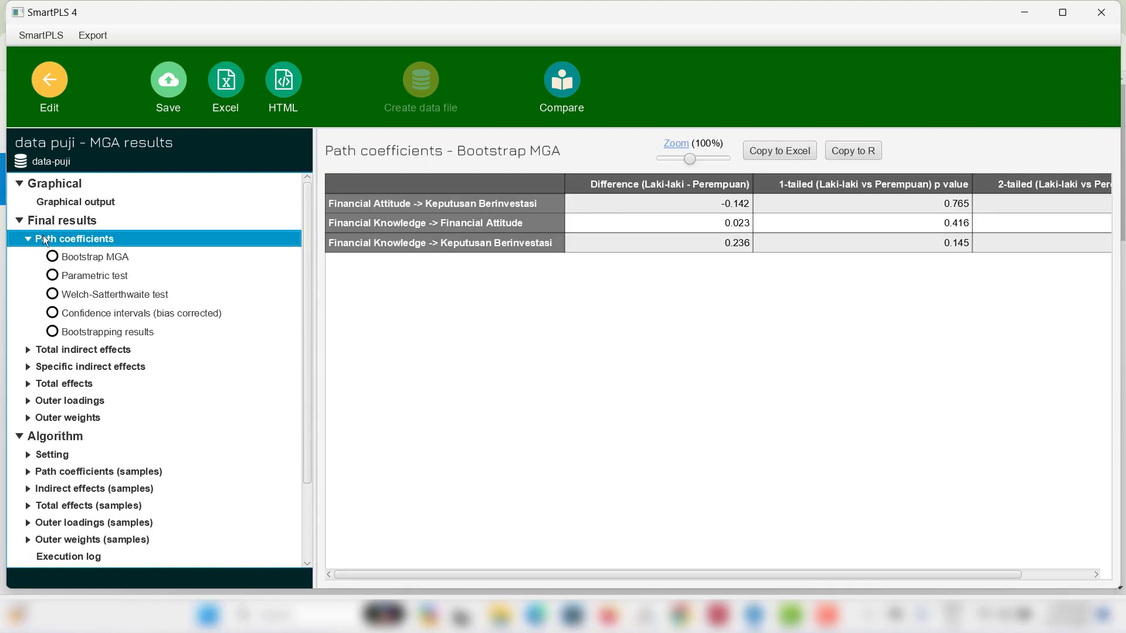
pyautogui.click(618, 574)
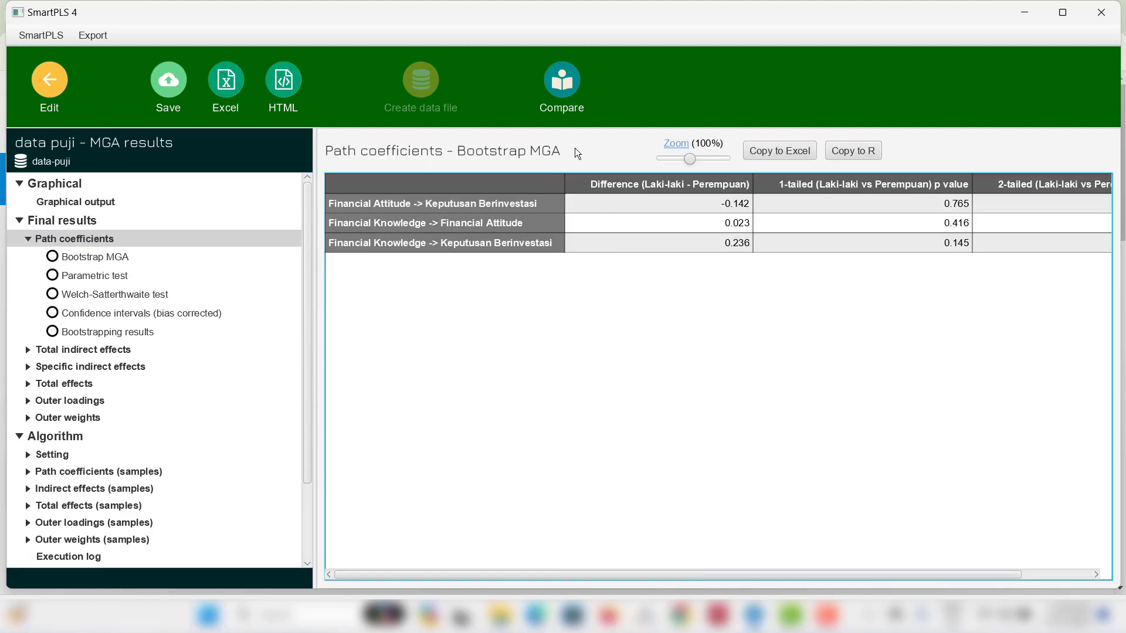
pyautogui.click(113, 262)
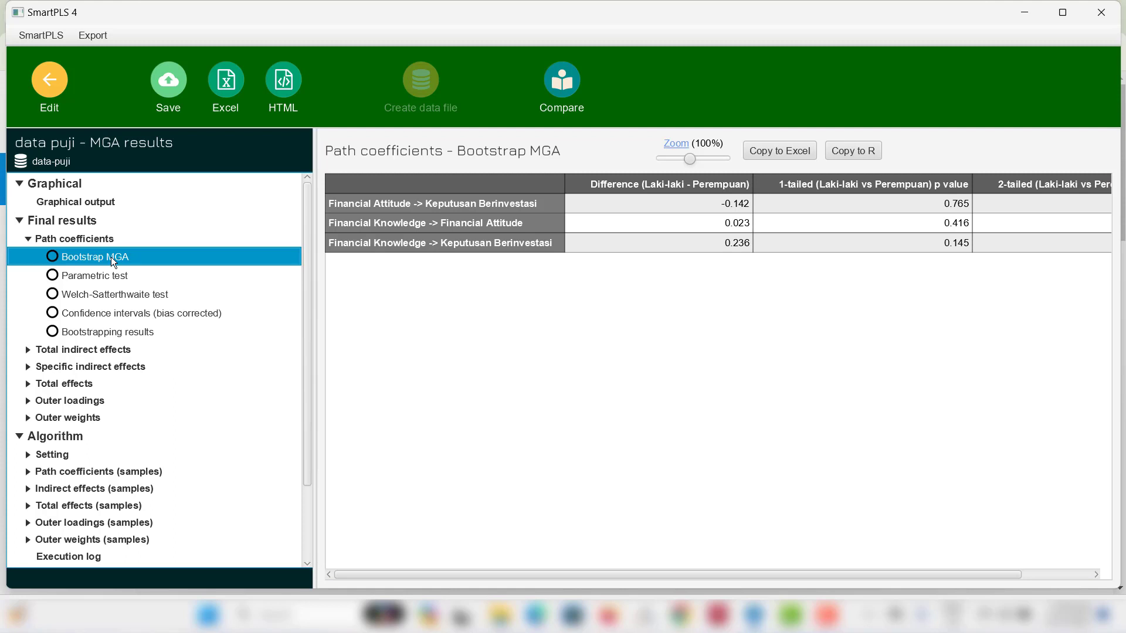
# Compare the path coefficient differences between the Bootstrap MGA, Parametric test and Welch-Satterthwaite test tables.
pyautogui.click(118, 283)
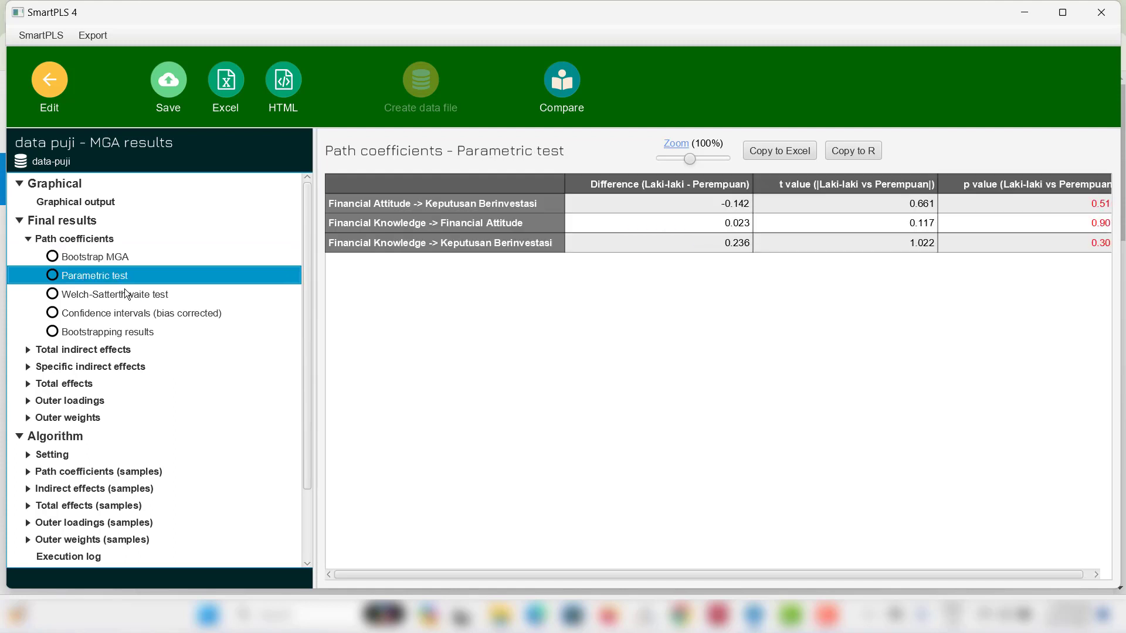
pyautogui.click(139, 300)
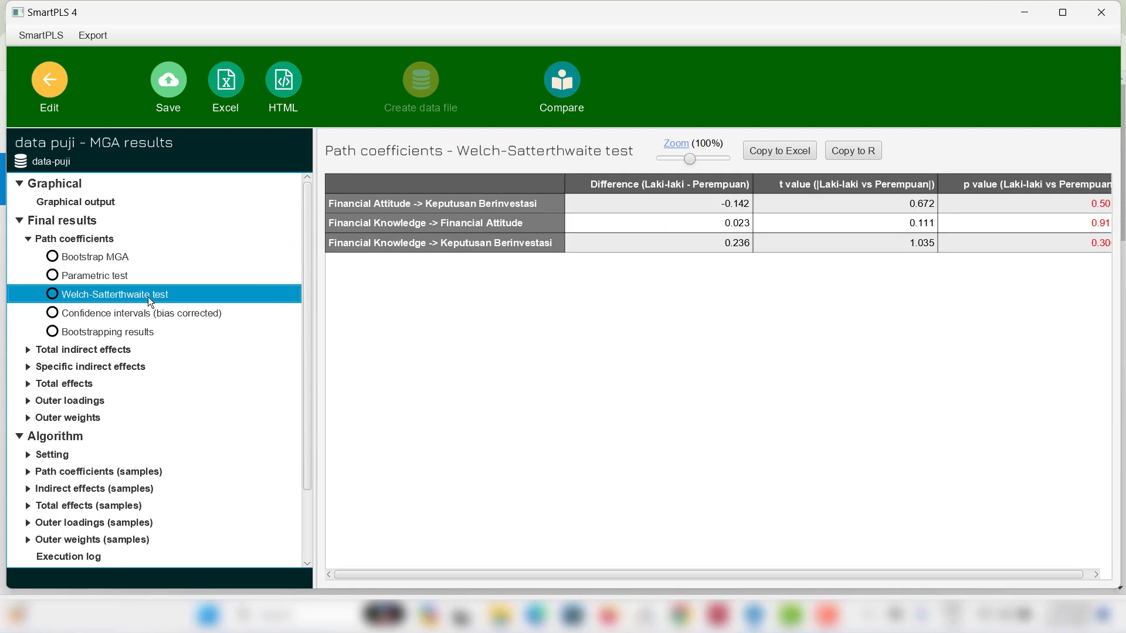
pyautogui.click(99, 253)
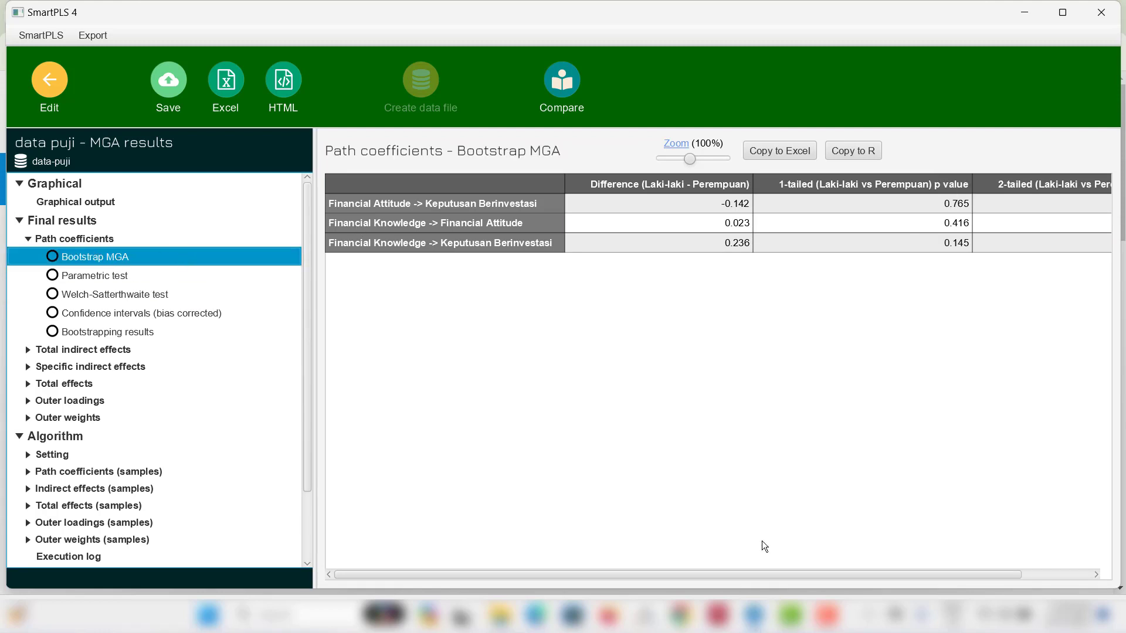
pyautogui.click(125, 279)
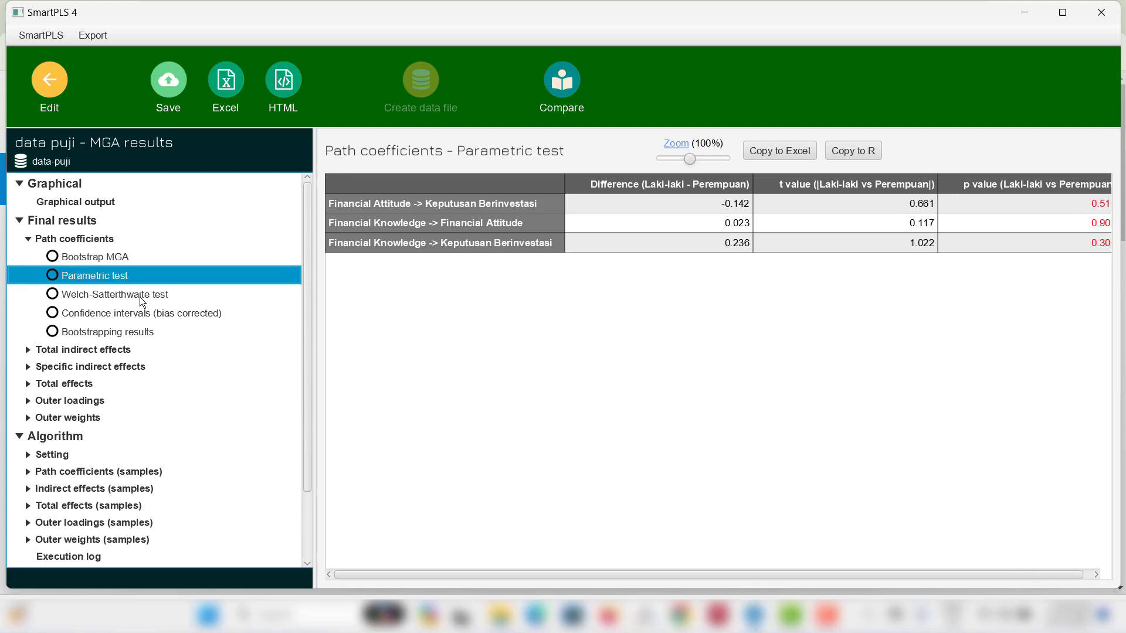
pyautogui.click(139, 297)
pyautogui.click(110, 258)
pyautogui.click(113, 274)
pyautogui.click(147, 294)
pyautogui.click(118, 256)
pyautogui.click(120, 275)
pyautogui.click(129, 292)
# Examine the 2-tailed Laki-laki vs Perempuan p values in the Bootstrap MGA path coefficients table.
pyautogui.click(127, 259)
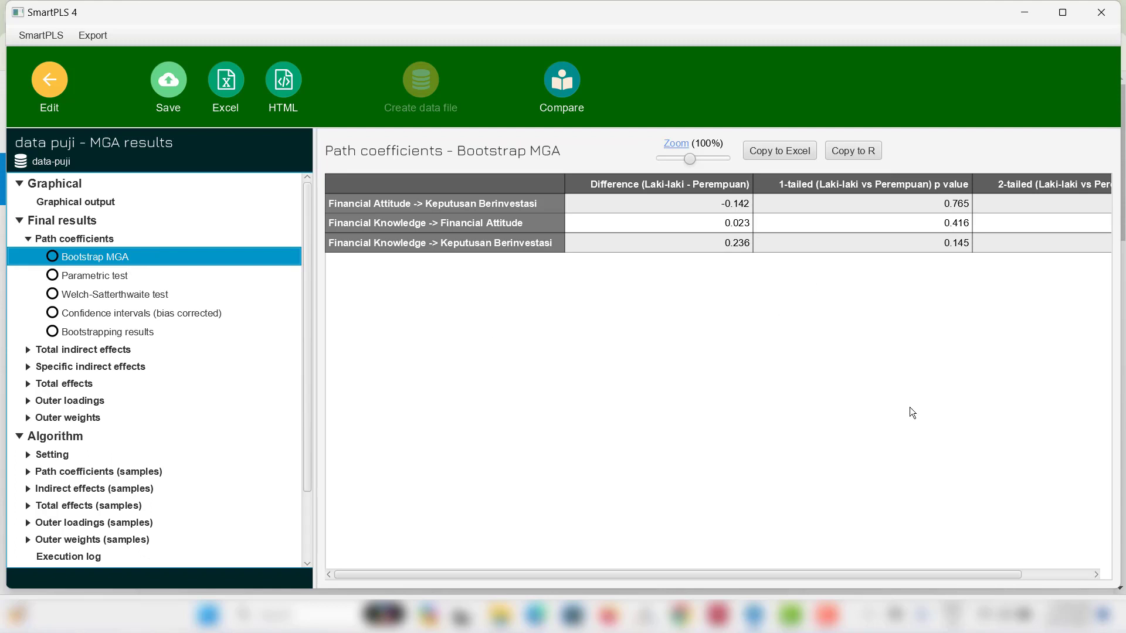
pyautogui.click(963, 567)
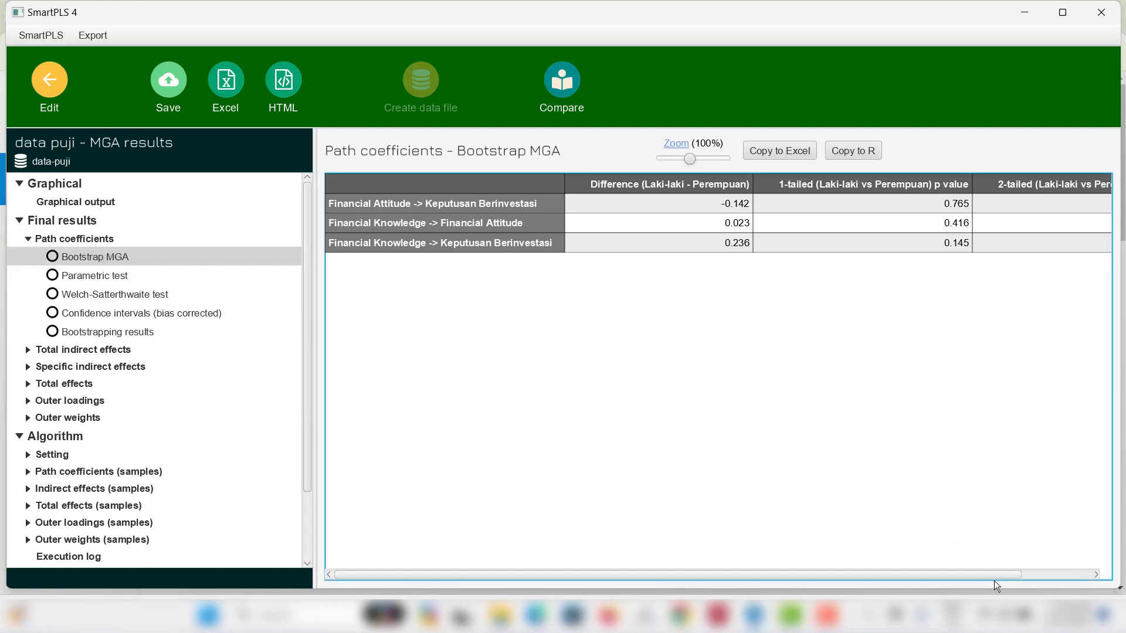
pyautogui.moveTo(1018, 575); pyautogui.dragTo(1088, 575)
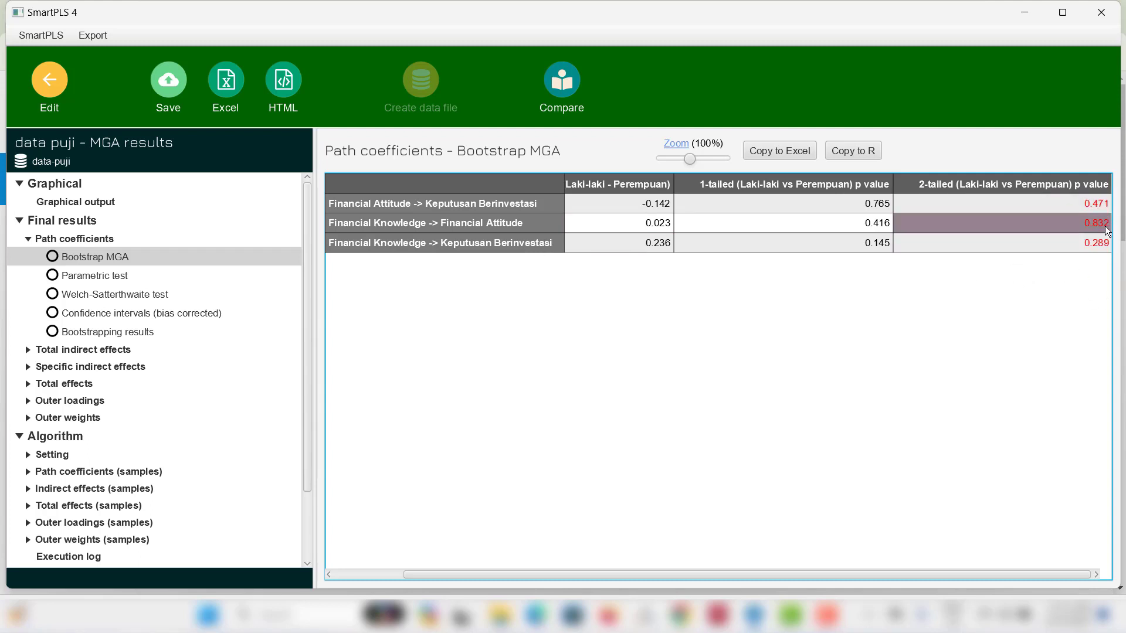
# Check the per-group t and p values in the path coefficients' bootstrapping results and recheck the 2-tailed Bootstrap MGA p values.
pyautogui.click(114, 334)
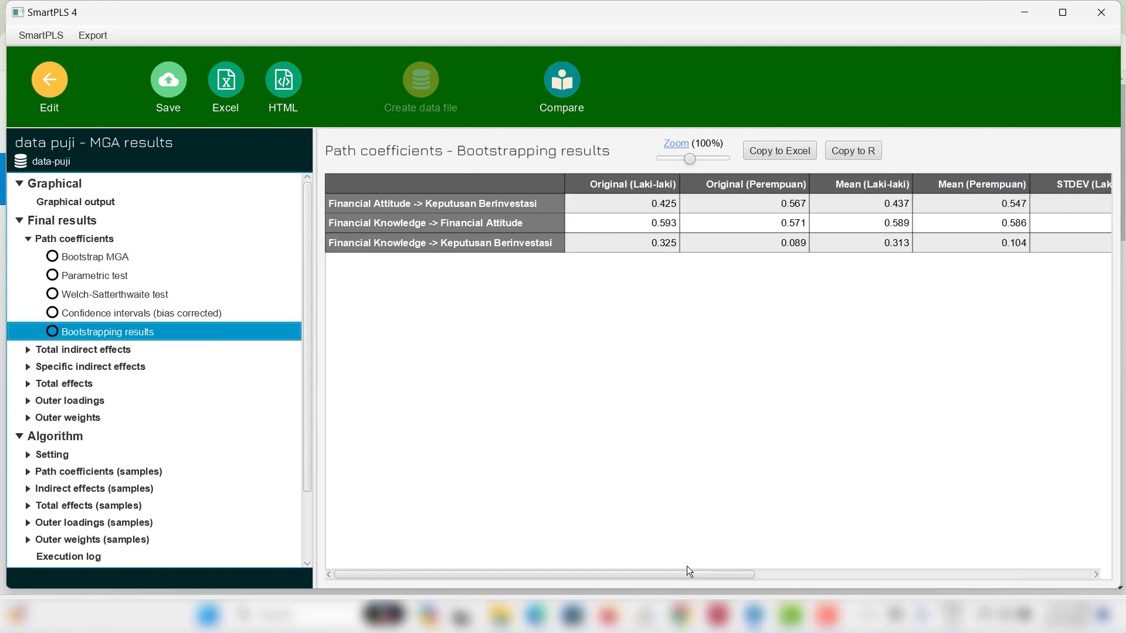
pyautogui.moveTo(723, 575); pyautogui.dragTo(1089, 512)
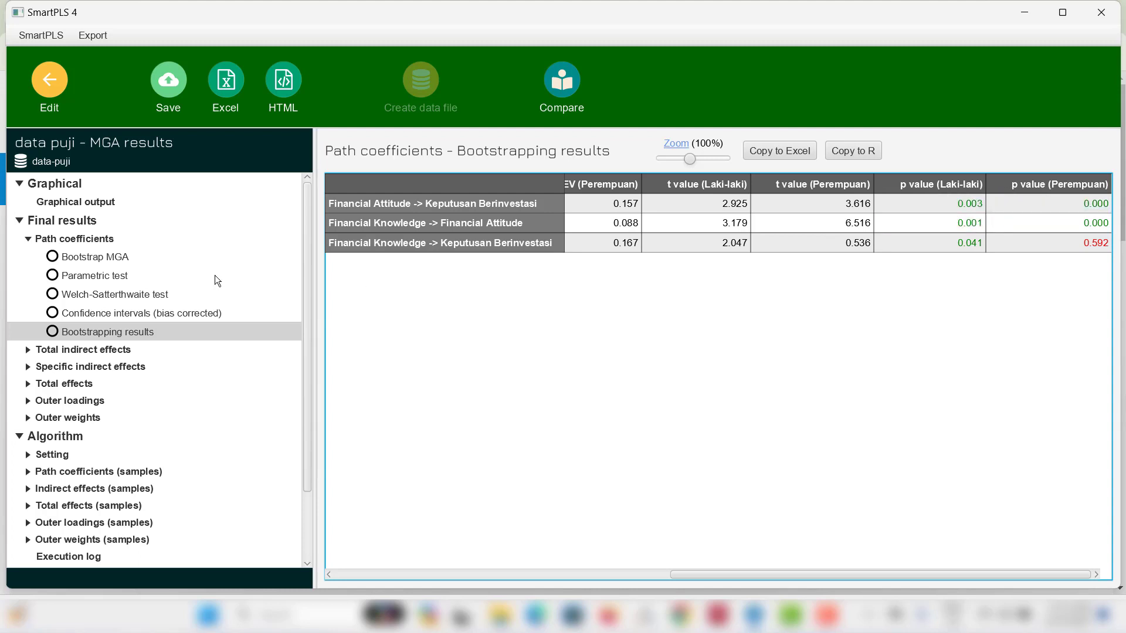
pyautogui.click(94, 258)
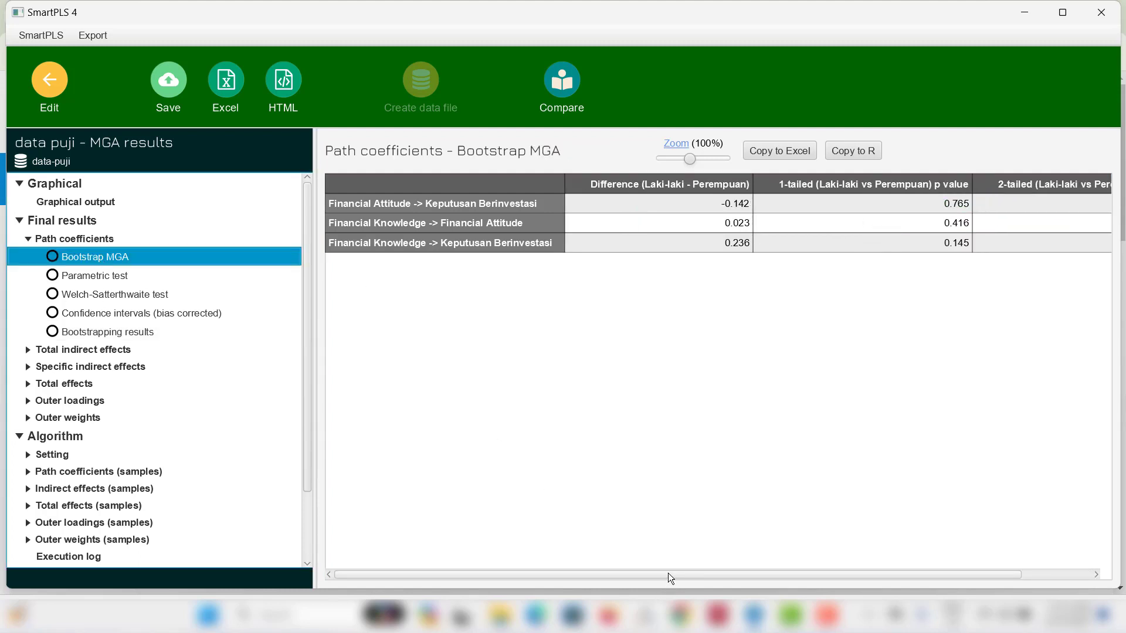
pyautogui.moveTo(668, 572); pyautogui.dragTo(870, 571)
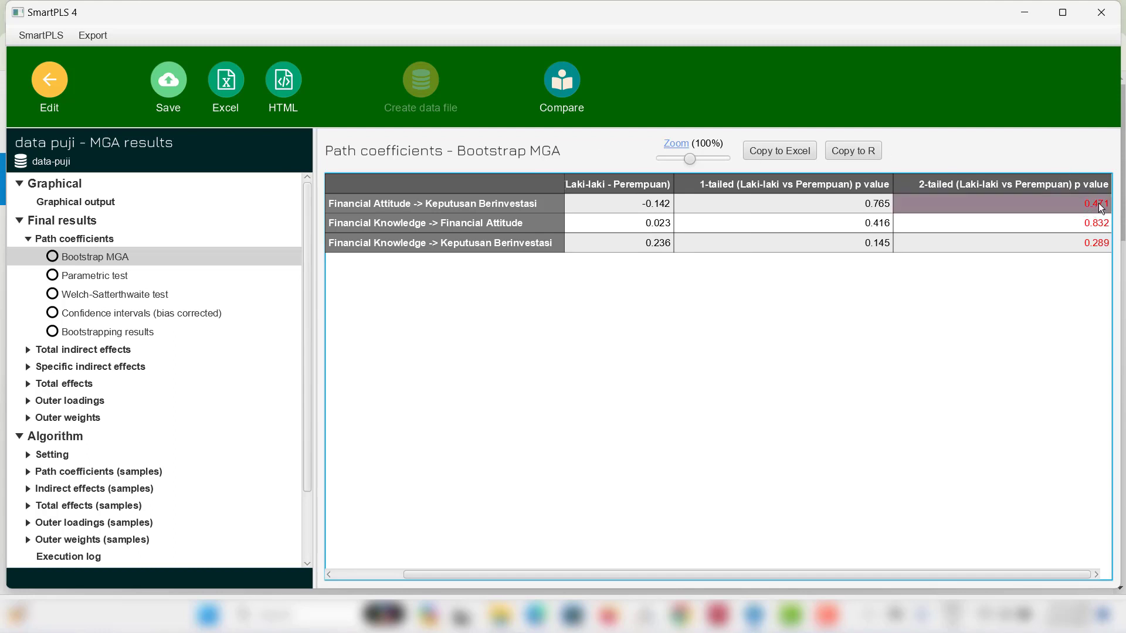
# Compare the per-group p values of Financial Knowledge -> Financial Attitude with its 2-tailed Bootstrap MGA p value.
pyautogui.click(108, 333)
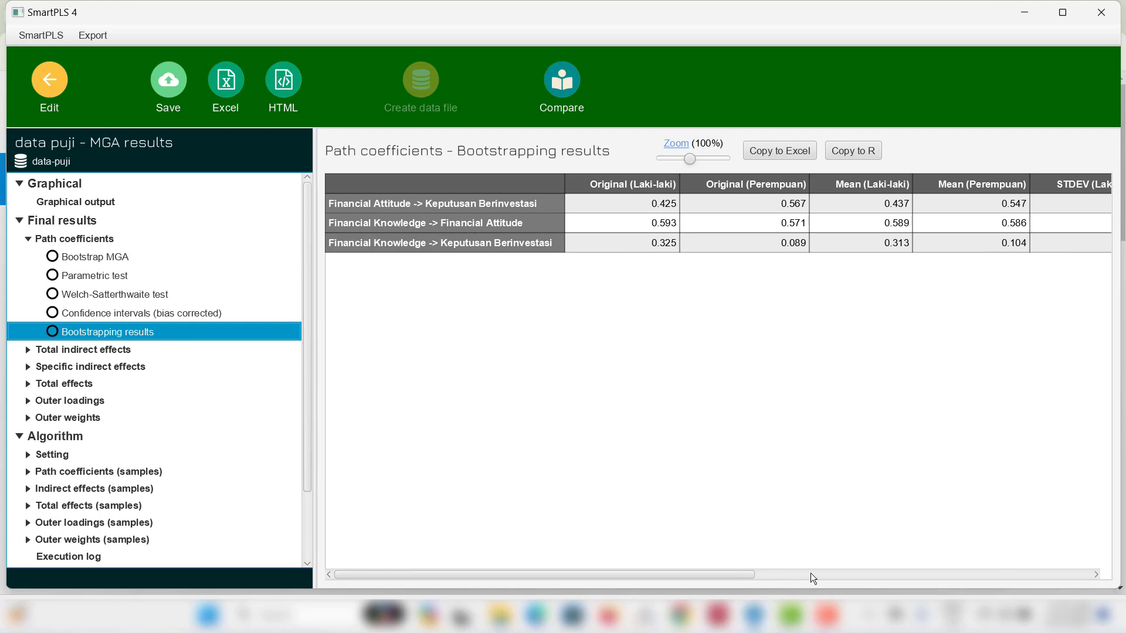
pyautogui.moveTo(727, 575); pyautogui.dragTo(1093, 571)
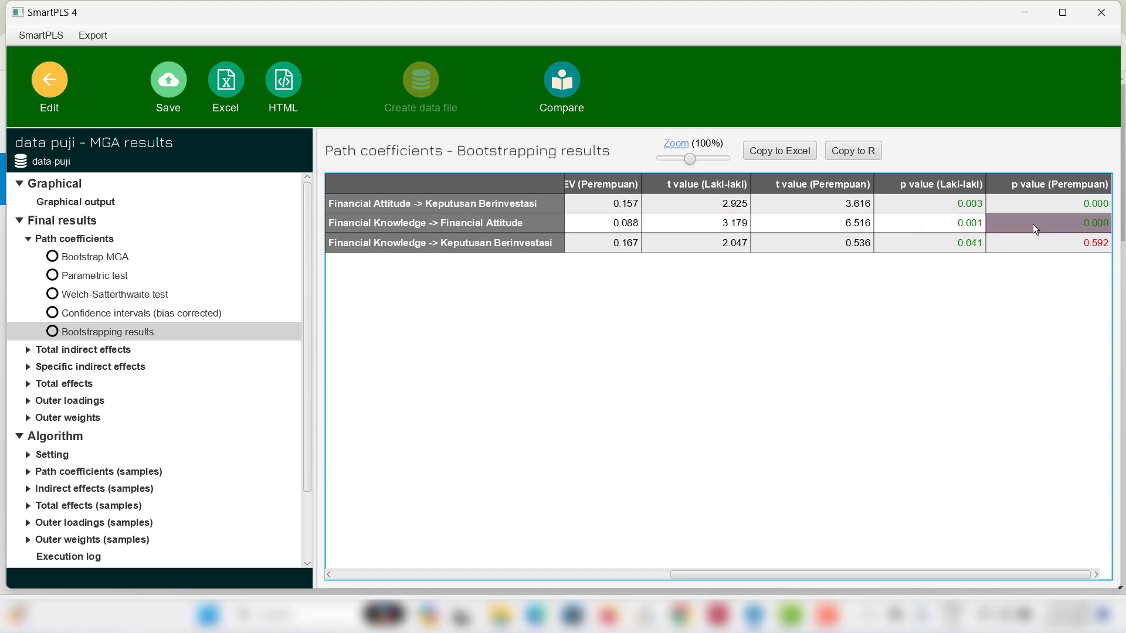
pyautogui.click(126, 254)
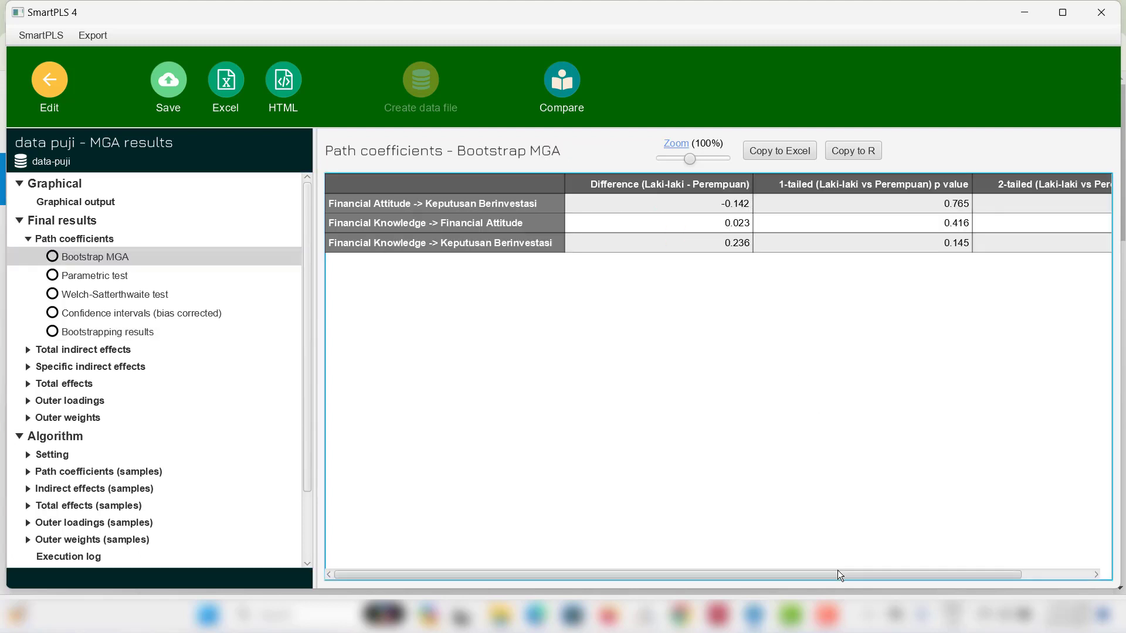
pyautogui.moveTo(838, 570); pyautogui.dragTo(914, 503)
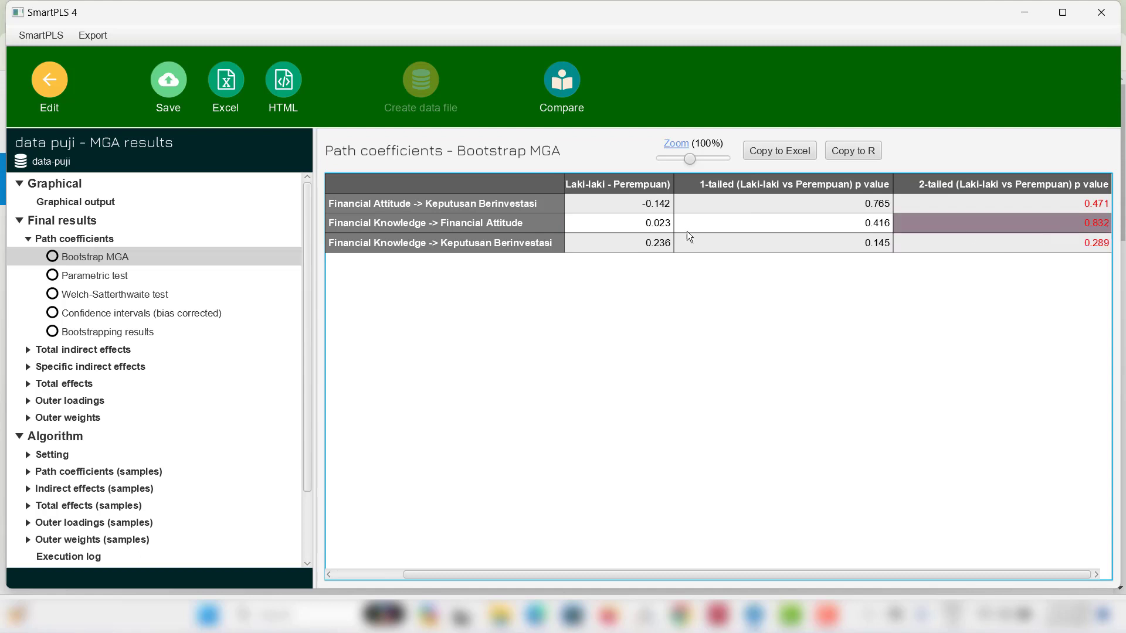
# Compare the per-group bootstrapping t and p values of Financial Knowledge -> Keputusan Berinvestasi with its 2-tailed Bootstrap MGA p value.
pyautogui.click(147, 332)
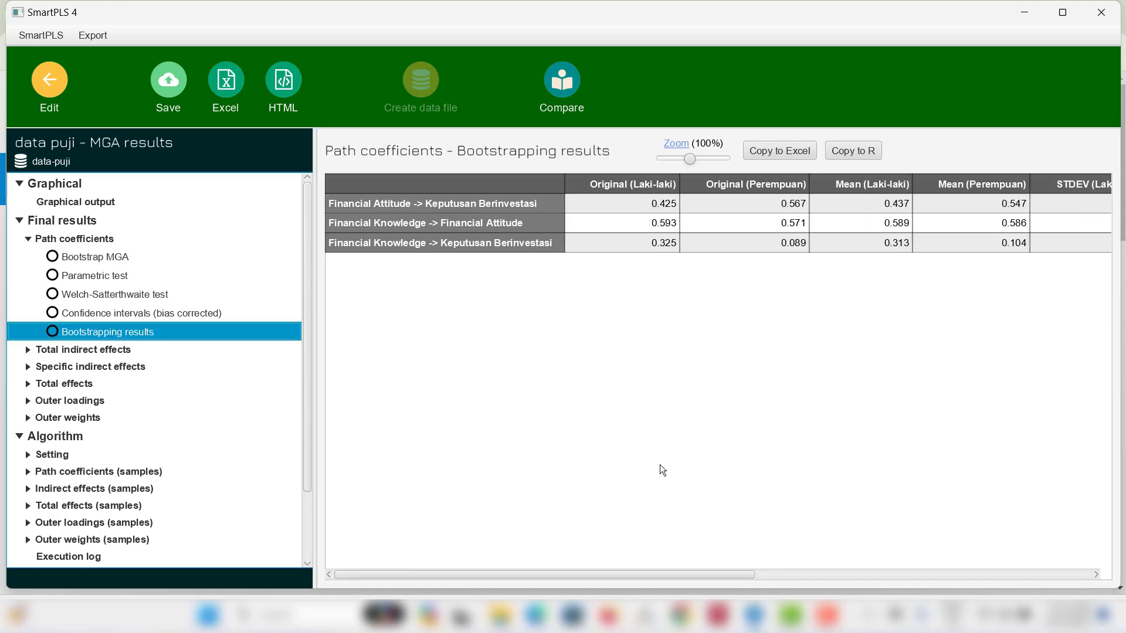
pyautogui.moveTo(675, 581); pyautogui.dragTo(802, 576)
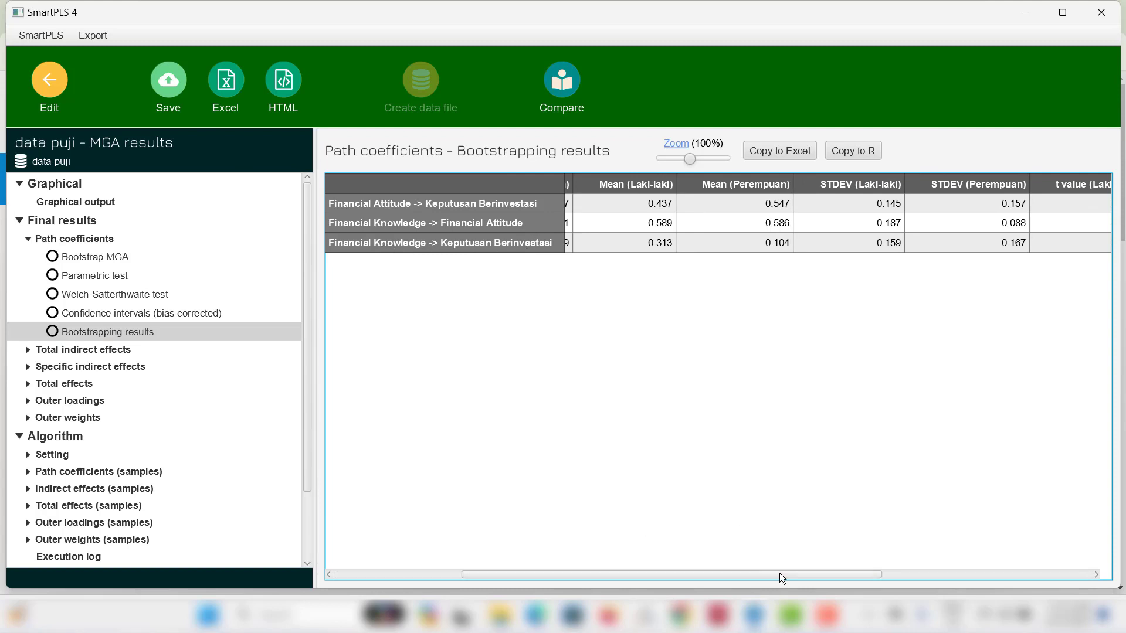
pyautogui.moveTo(779, 573); pyautogui.dragTo(1007, 568)
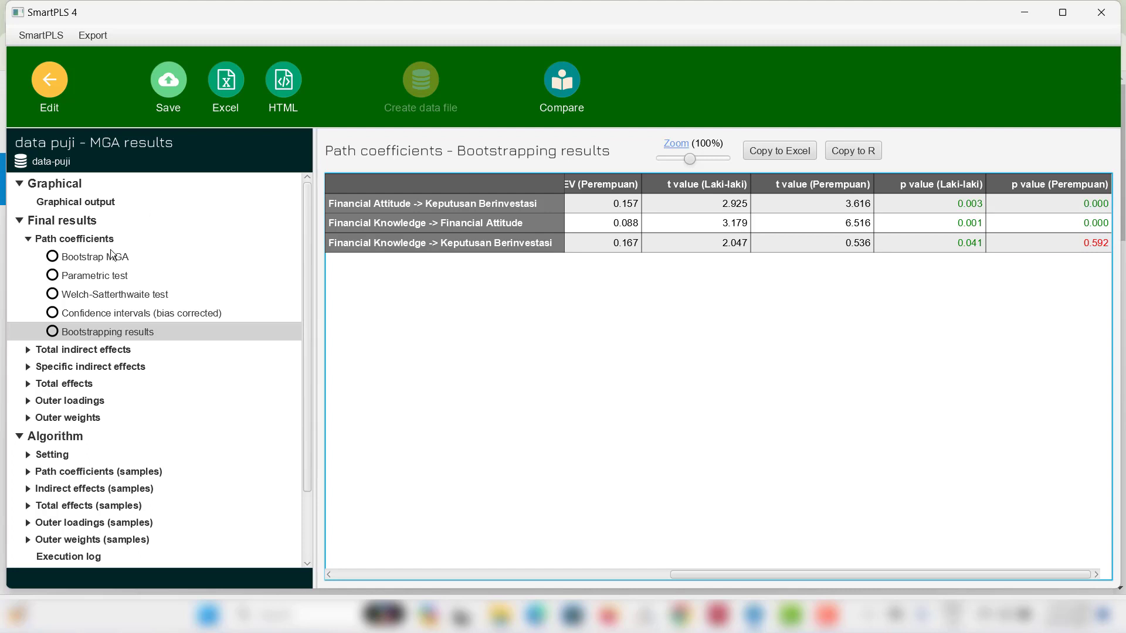
pyautogui.click(134, 252)
pyautogui.moveTo(861, 577); pyautogui.dragTo(1053, 572)
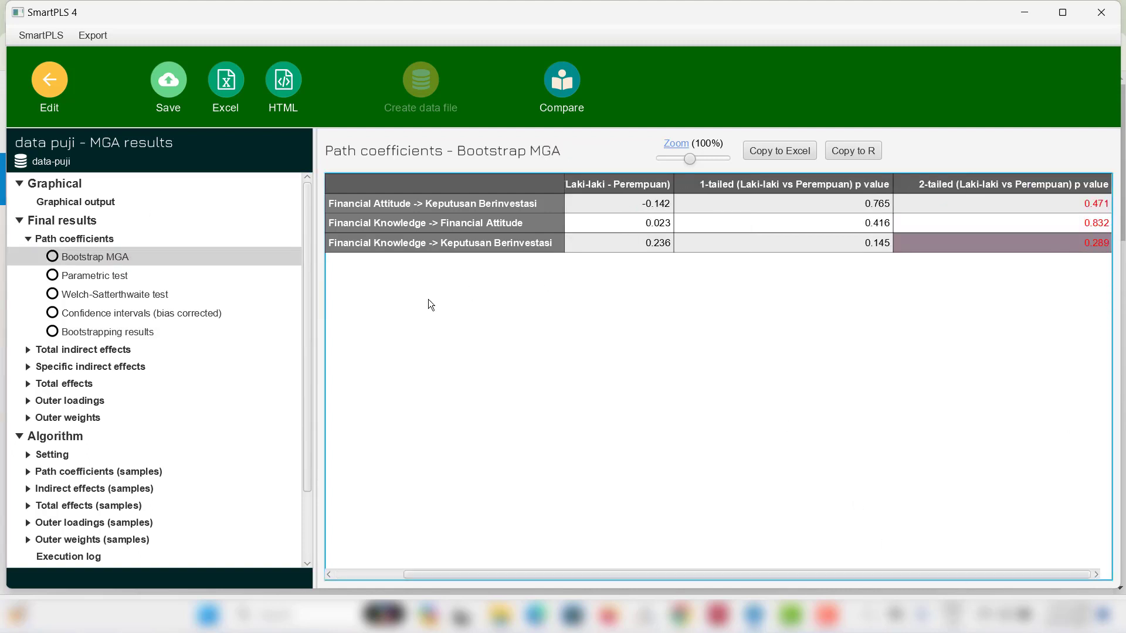
pyautogui.click(121, 330)
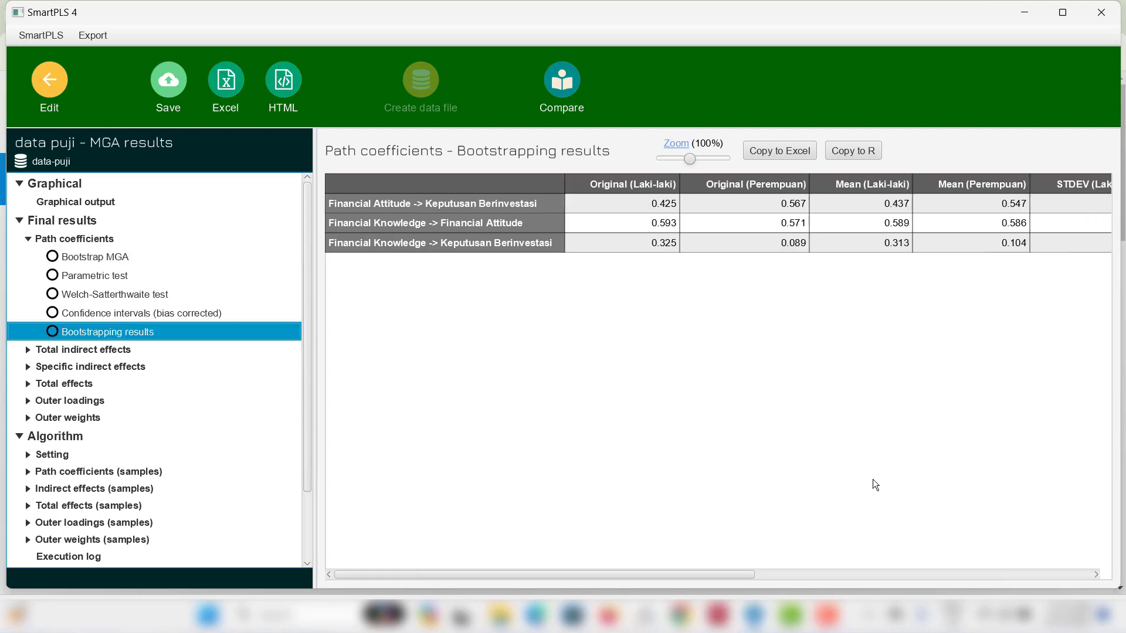
pyautogui.moveTo(753, 574); pyautogui.dragTo(1082, 572)
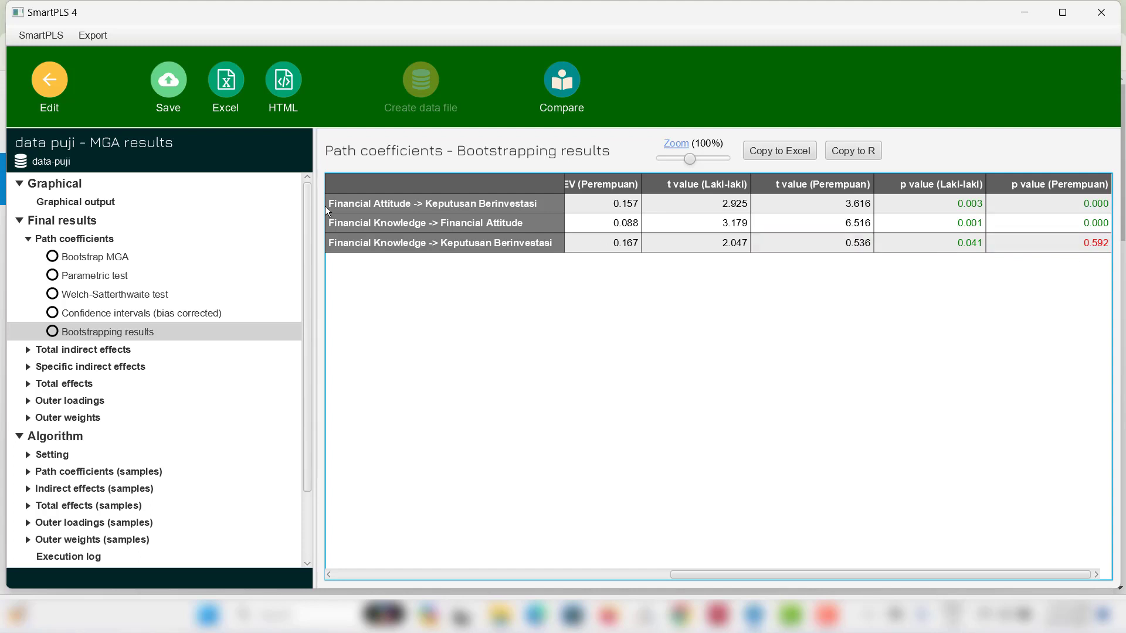
pyautogui.click(124, 256)
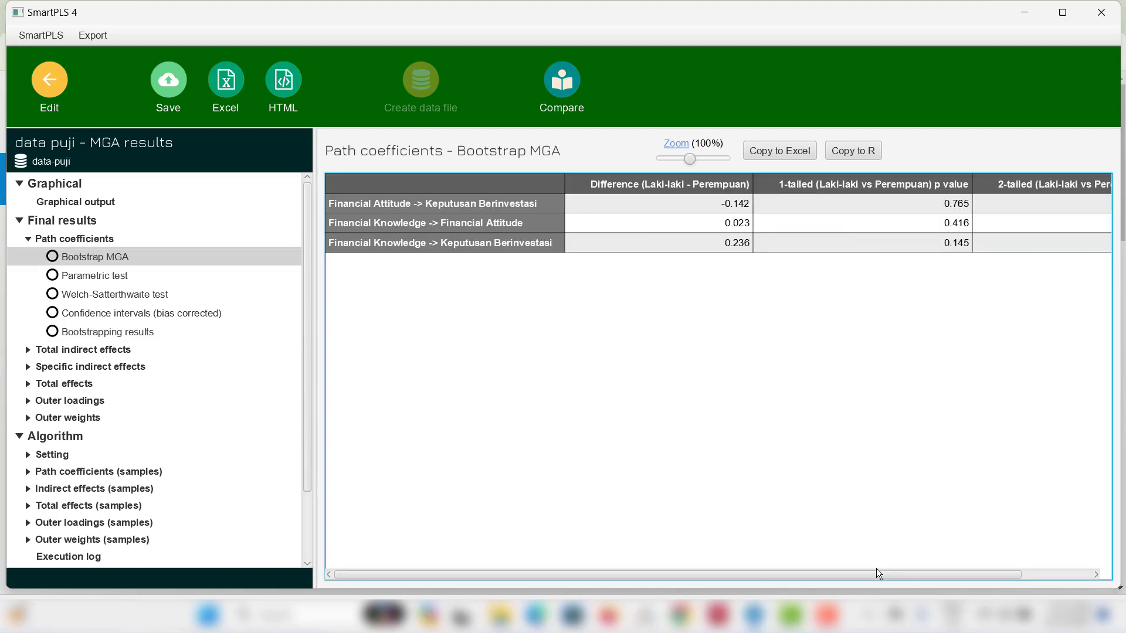
pyautogui.moveTo(965, 574); pyautogui.dragTo(1052, 576)
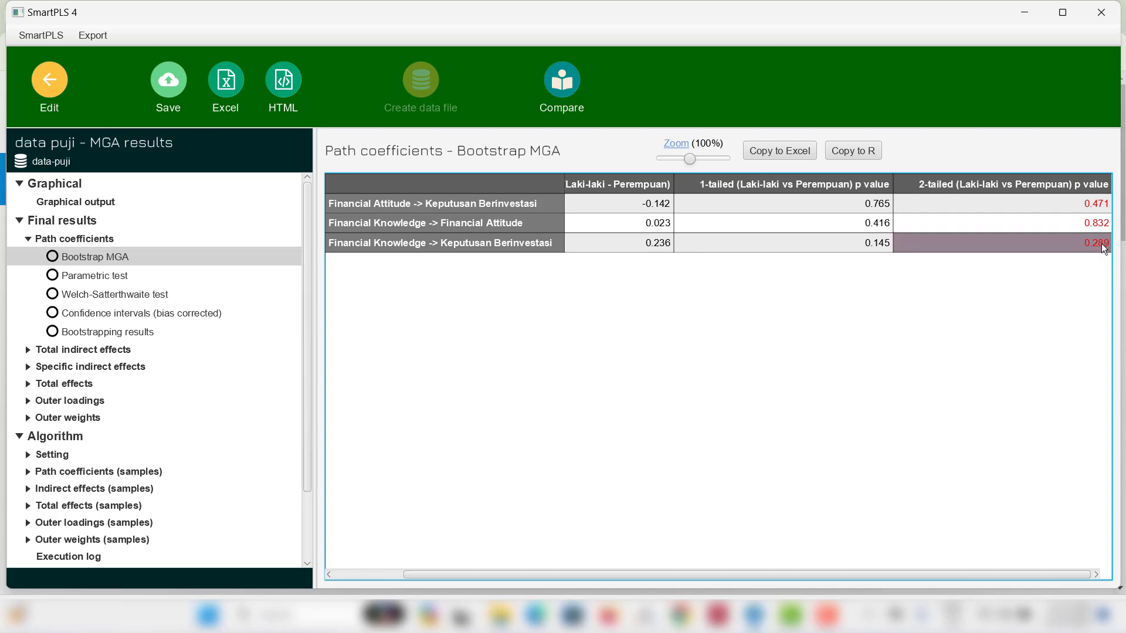
# Switch to the browser's Multigroup Analysis (MGA) documentation, highlight "path coefficients" in the abstract, and return to SmartPLS.
pyautogui.click(786, 615)
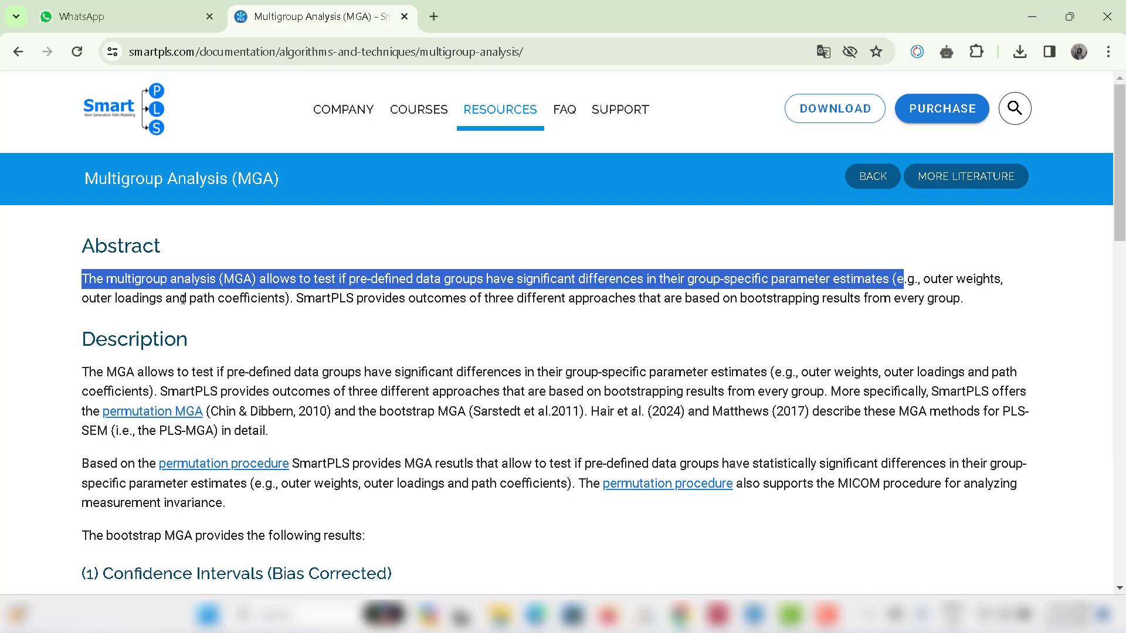
pyautogui.moveTo(187, 299); pyautogui.dragTo(296, 304)
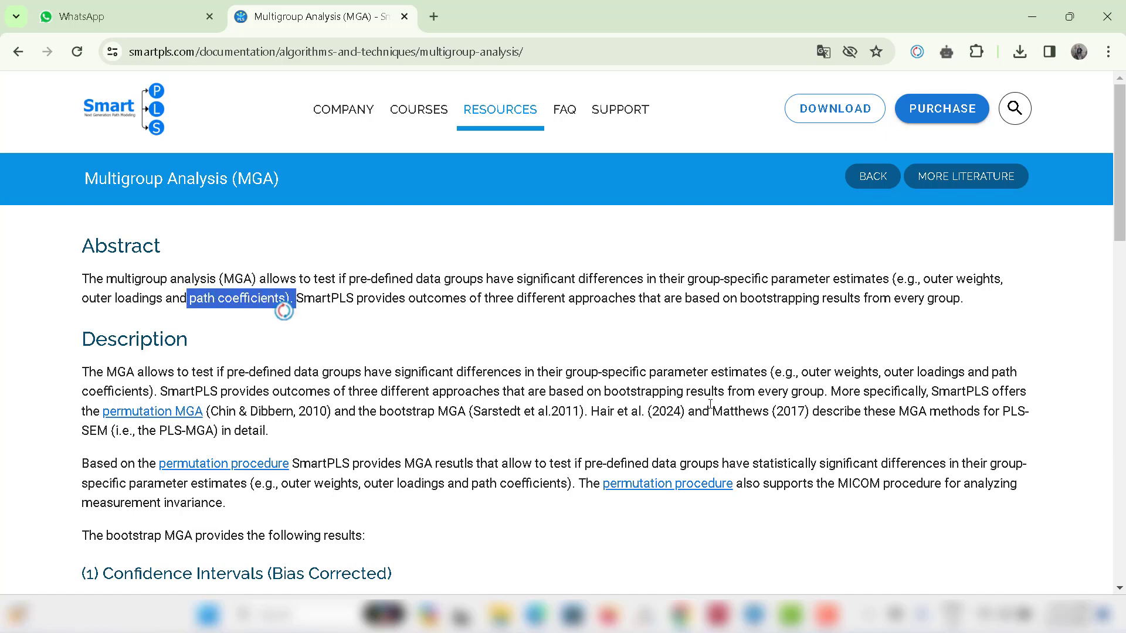
pyautogui.click(753, 615)
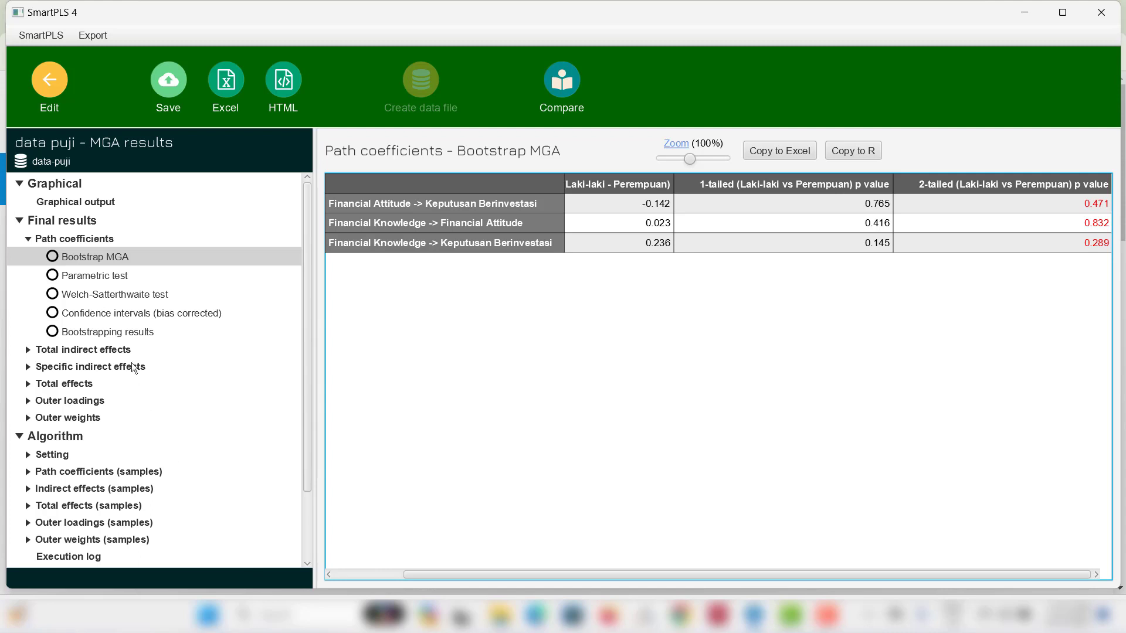
# Check the original path coefficients per group against the Laki-laki - Perempuan differences and 2-tailed p values in the path coefficients' Bootstrap MGA table.
pyautogui.click(119, 333)
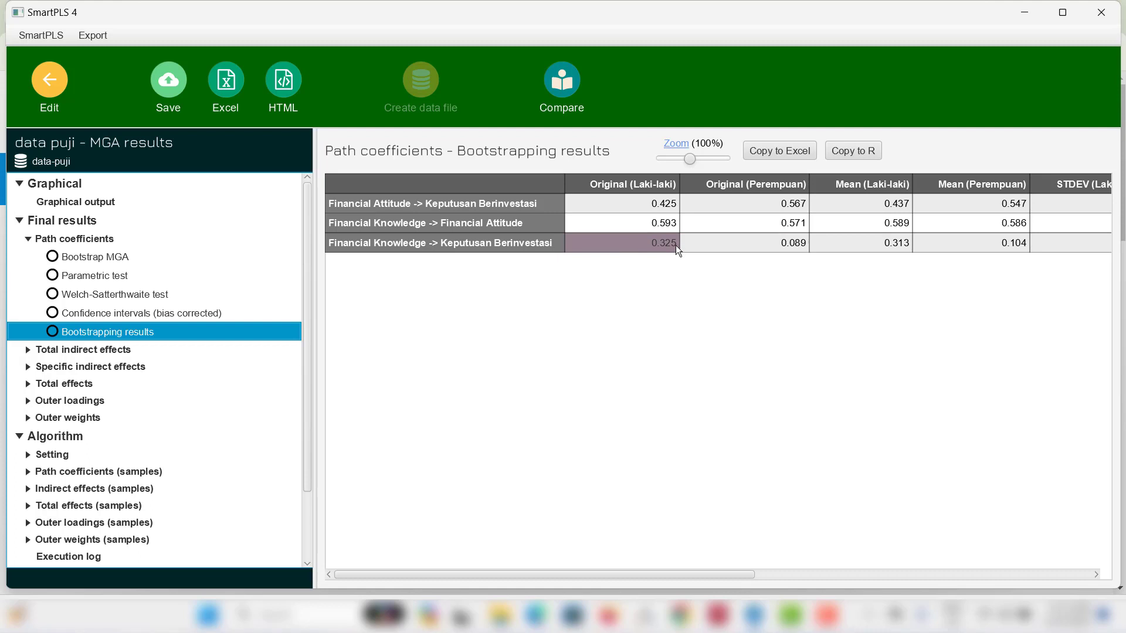
pyautogui.click(97, 258)
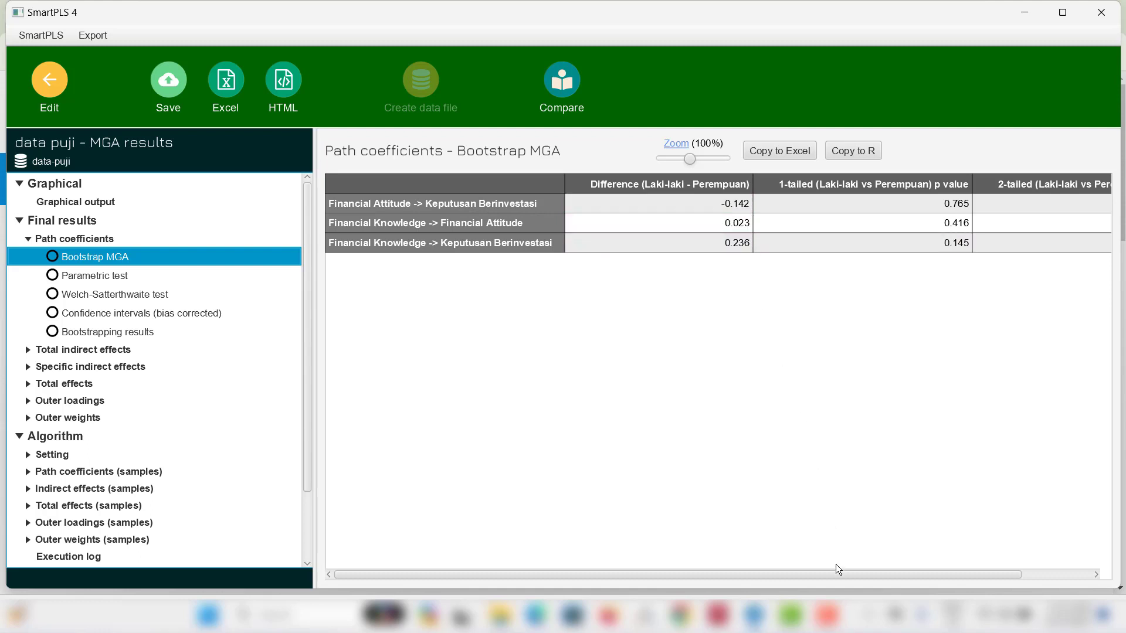
pyautogui.moveTo(834, 574); pyautogui.dragTo(1016, 568)
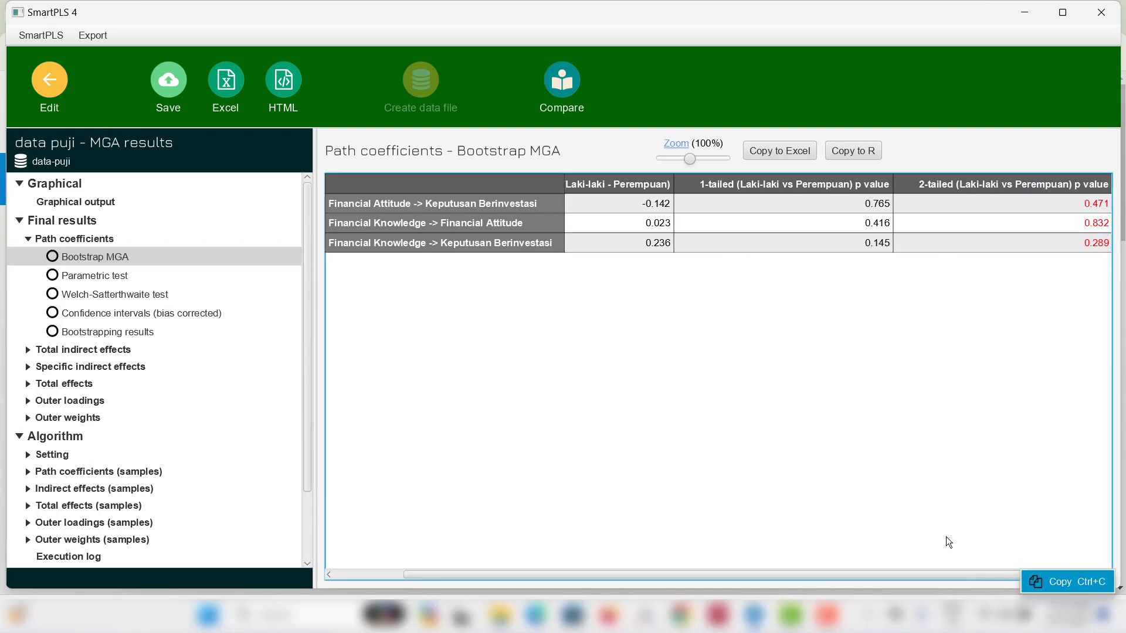
pyautogui.moveTo(931, 574); pyautogui.dragTo(786, 565)
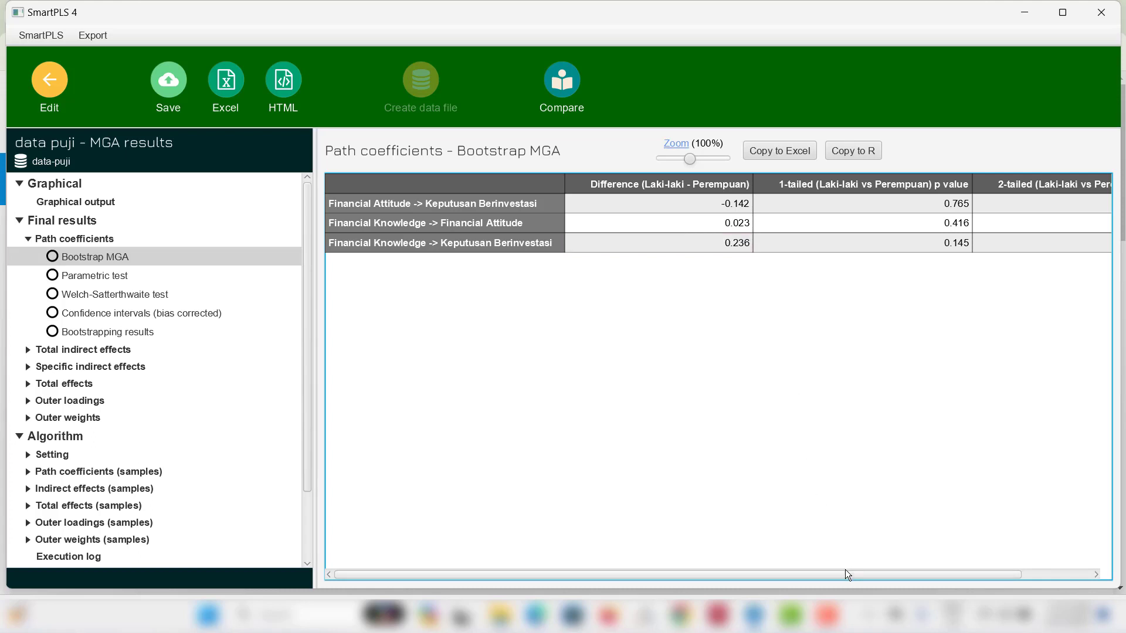
pyautogui.moveTo(845, 572); pyautogui.dragTo(974, 575)
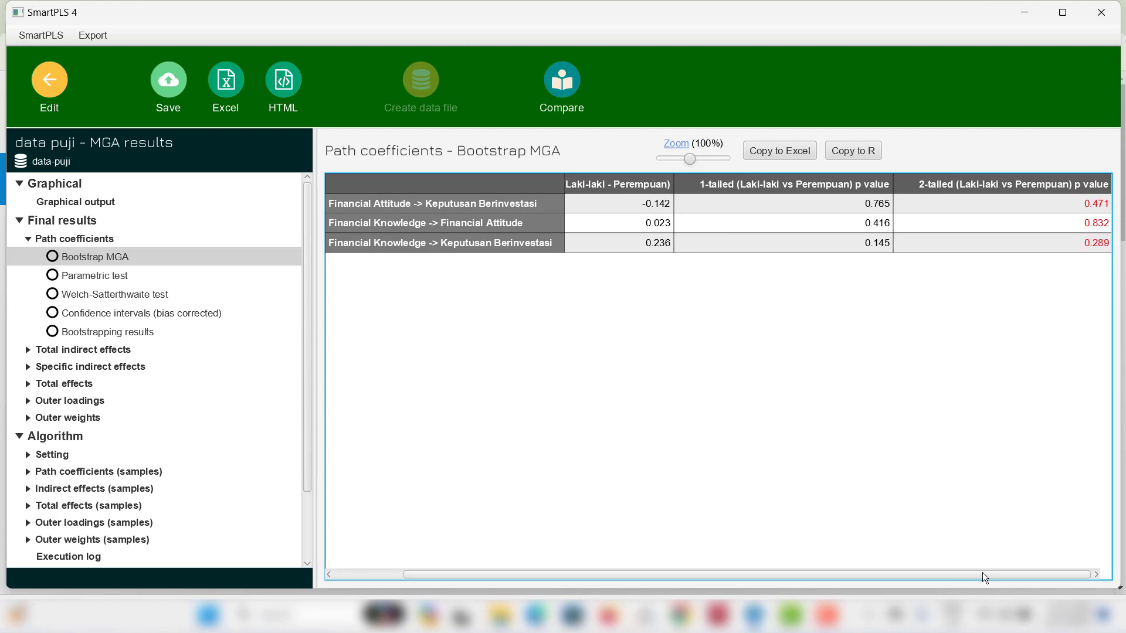
pyautogui.moveTo(983, 572); pyautogui.dragTo(784, 571)
pyautogui.rightClick(757, 571)
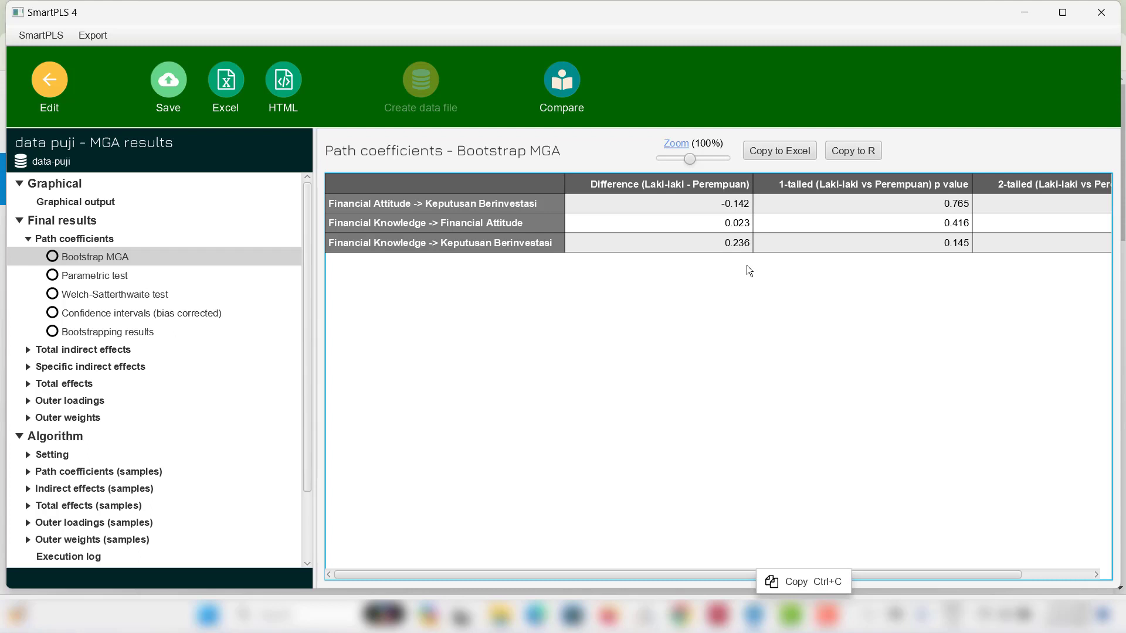
pyautogui.moveTo(702, 574); pyautogui.dragTo(937, 573)
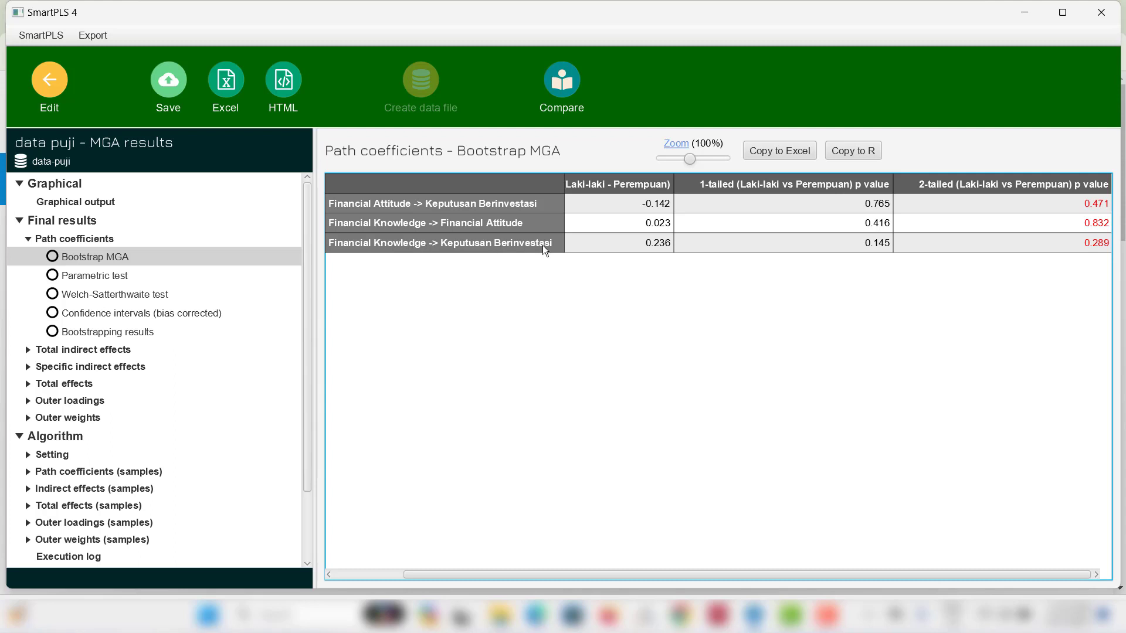
pyautogui.click(1086, 247)
# Open the specific indirect effects results and check the 2-tailed Bootstrap MGA p value of the mediated path.
pyautogui.click(83, 365)
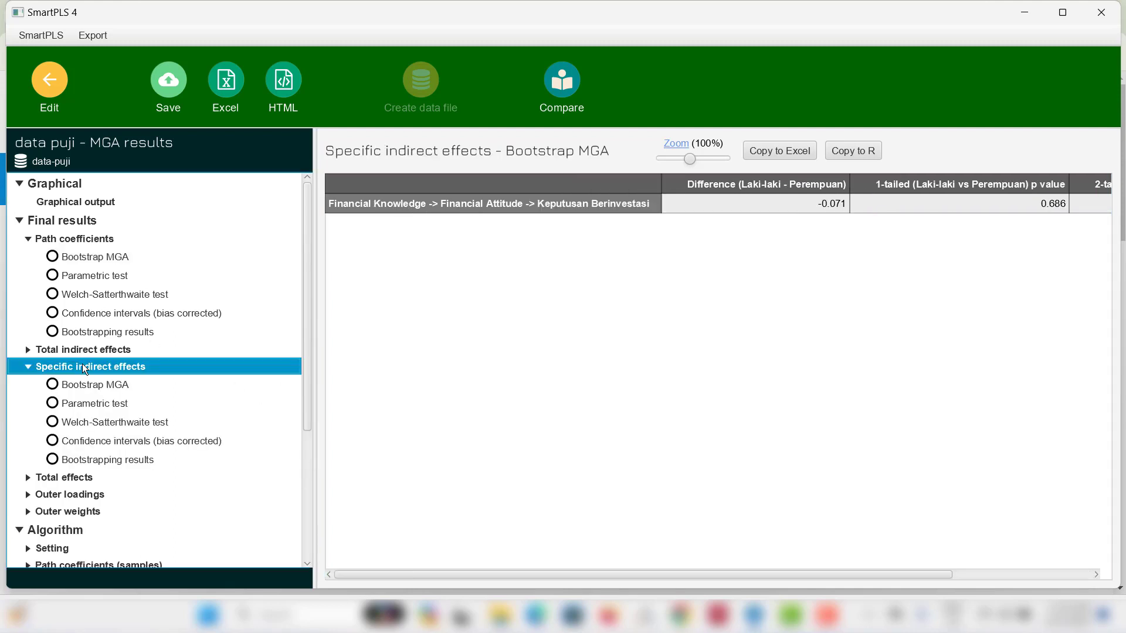
pyautogui.moveTo(714, 573); pyautogui.dragTo(989, 580)
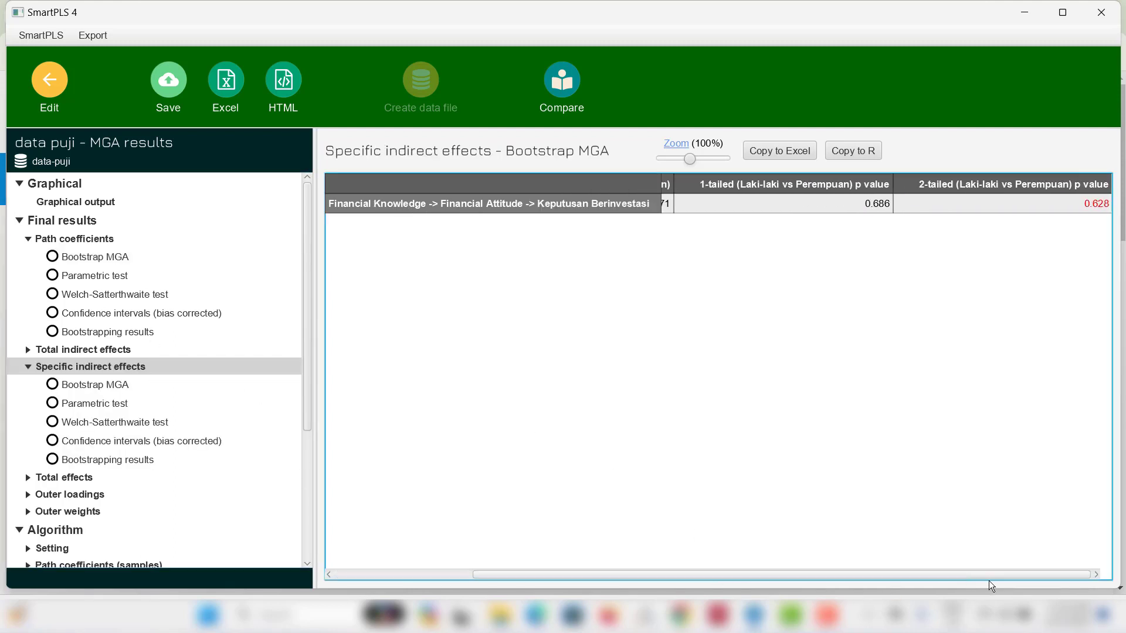
pyautogui.rightClick(990, 575)
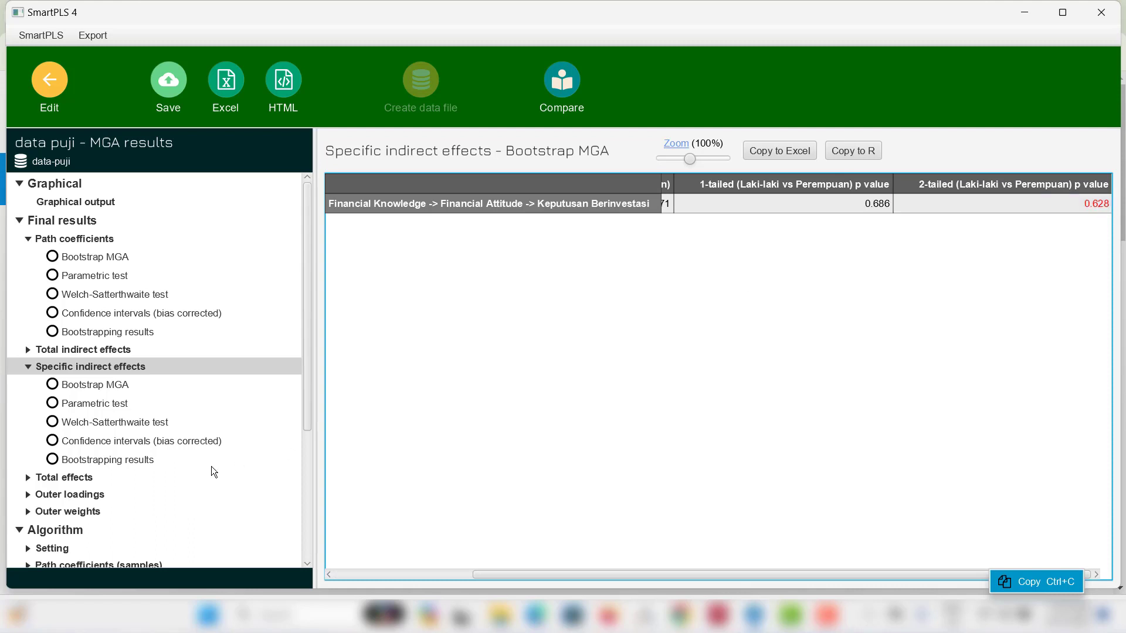
# Examine the Laki-laki and Perempuan t and p values in the specific indirect effects' bootstrapping results.
pyautogui.click(109, 461)
pyautogui.moveTo(605, 571); pyautogui.dragTo(1054, 585)
pyautogui.rightClick(1053, 586)
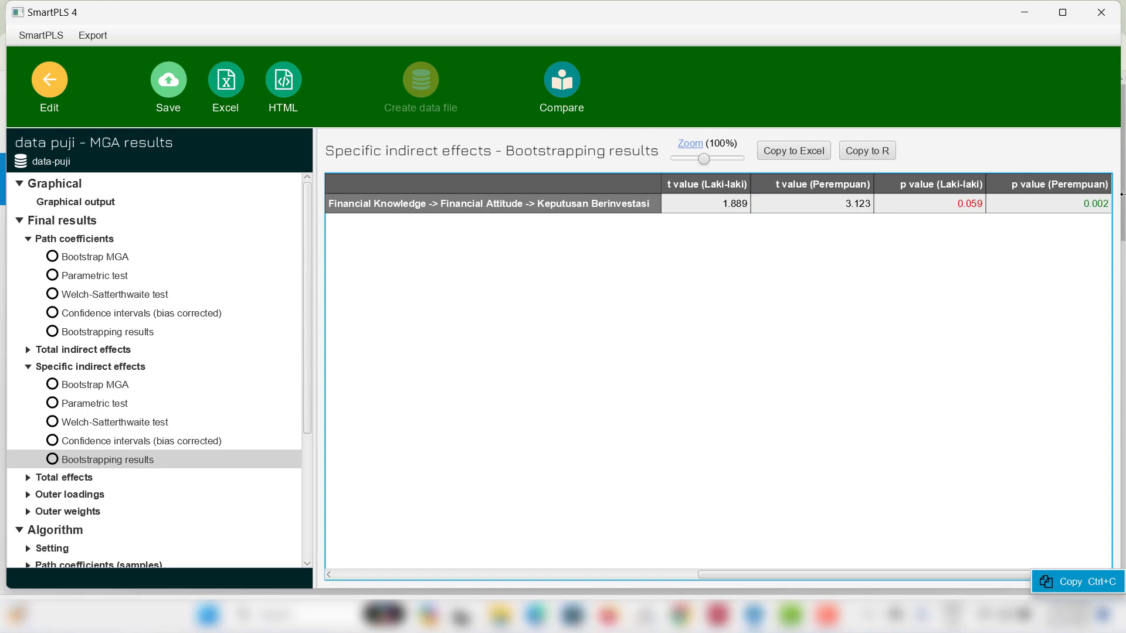
pyautogui.click(1089, 202)
pyautogui.click(1085, 201)
# Review the Laki-laki - Perempuan difference and 2-tailed p value in the specific indirect effects' Bootstrap MGA table.
pyautogui.click(109, 386)
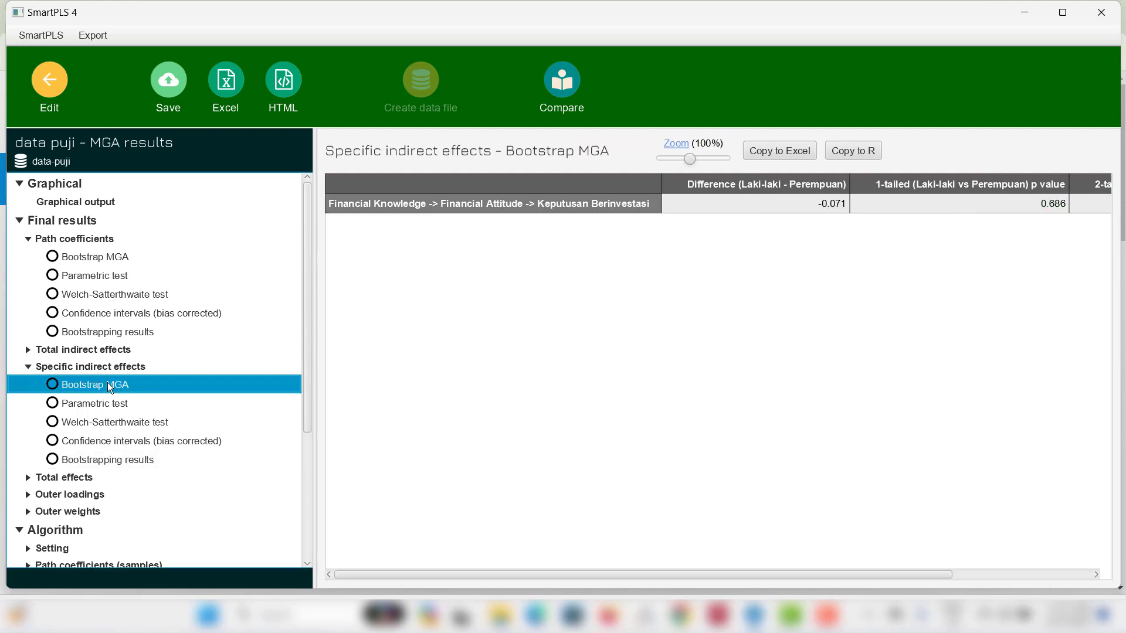
pyautogui.moveTo(856, 575); pyautogui.dragTo(1110, 210)
pyautogui.click(1109, 210)
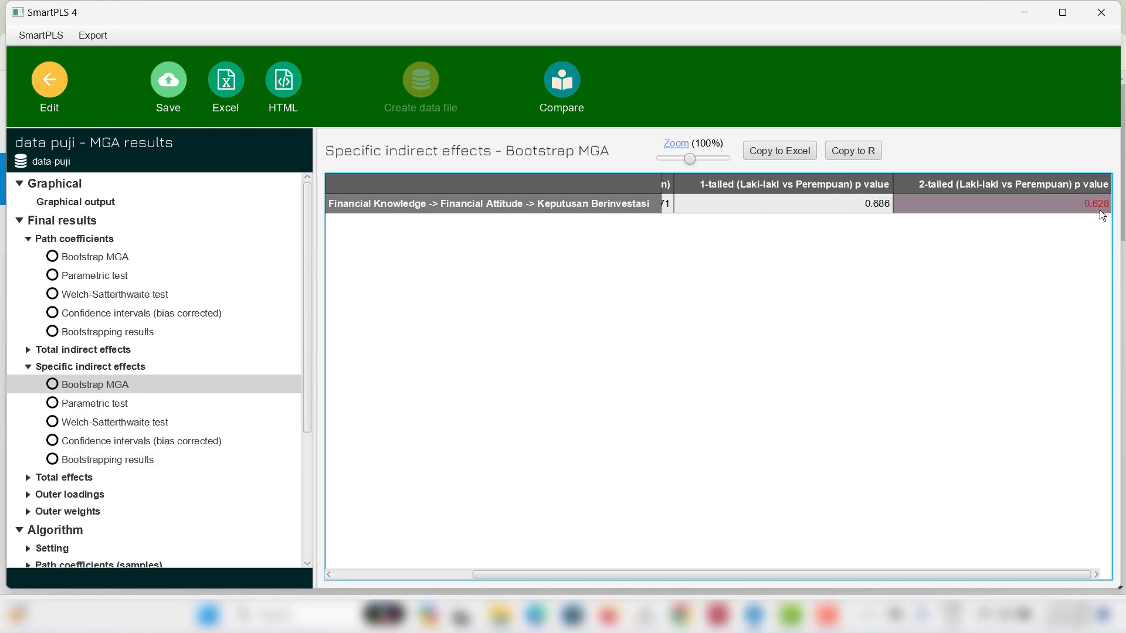
pyautogui.moveTo(880, 575); pyautogui.dragTo(617, 568)
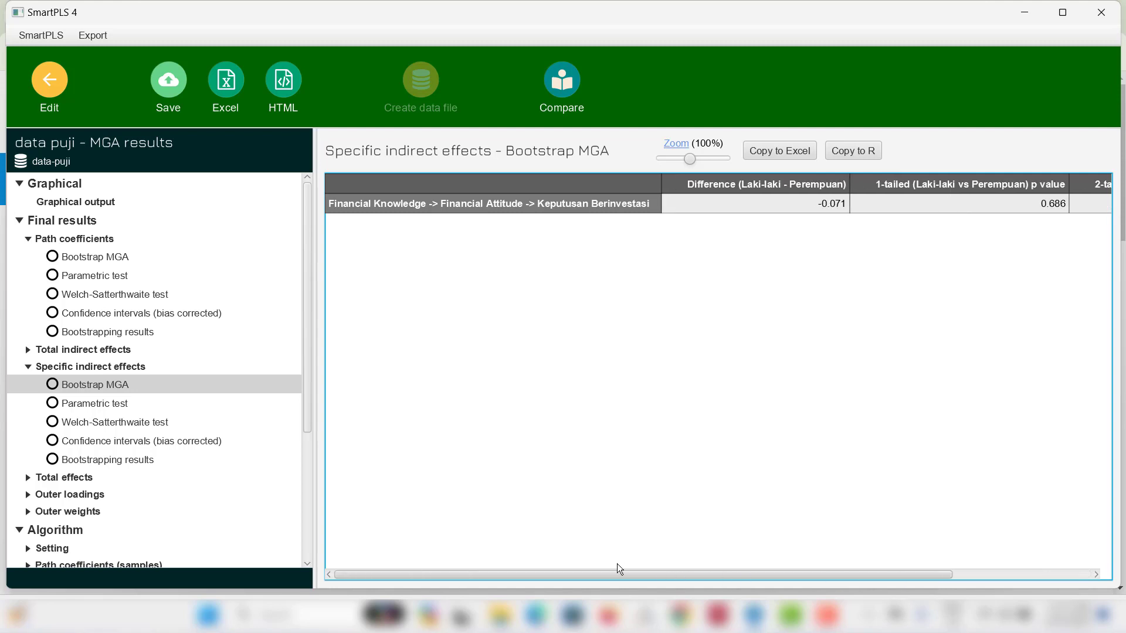
pyautogui.click(830, 210)
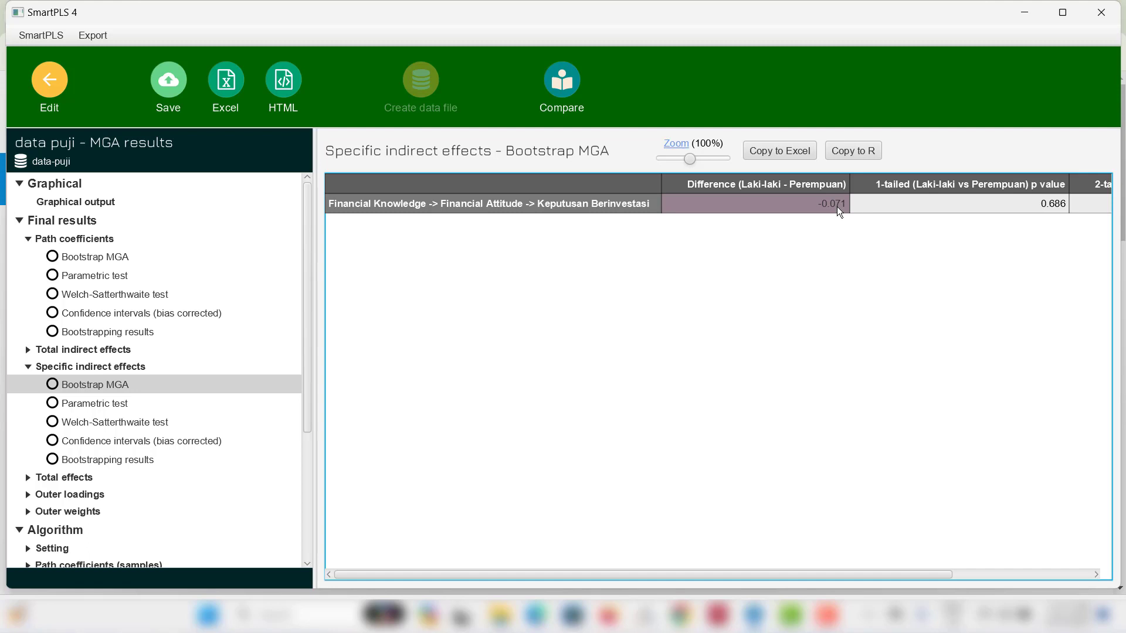
pyautogui.moveTo(882, 574); pyautogui.dragTo(1030, 570)
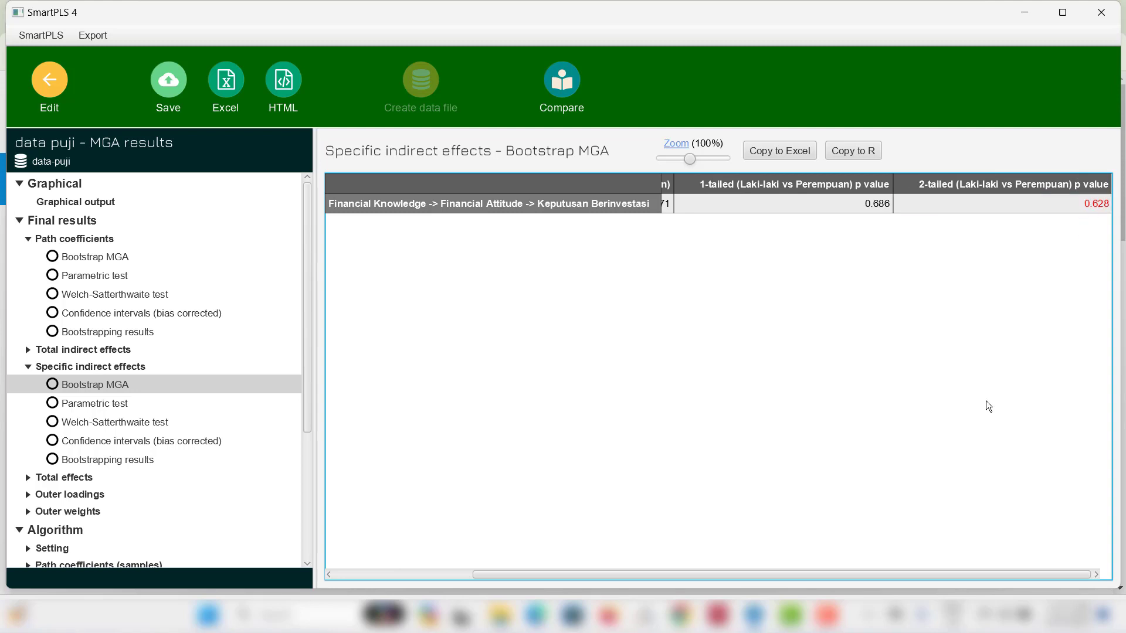
pyautogui.moveTo(922, 574); pyautogui.dragTo(506, 576)
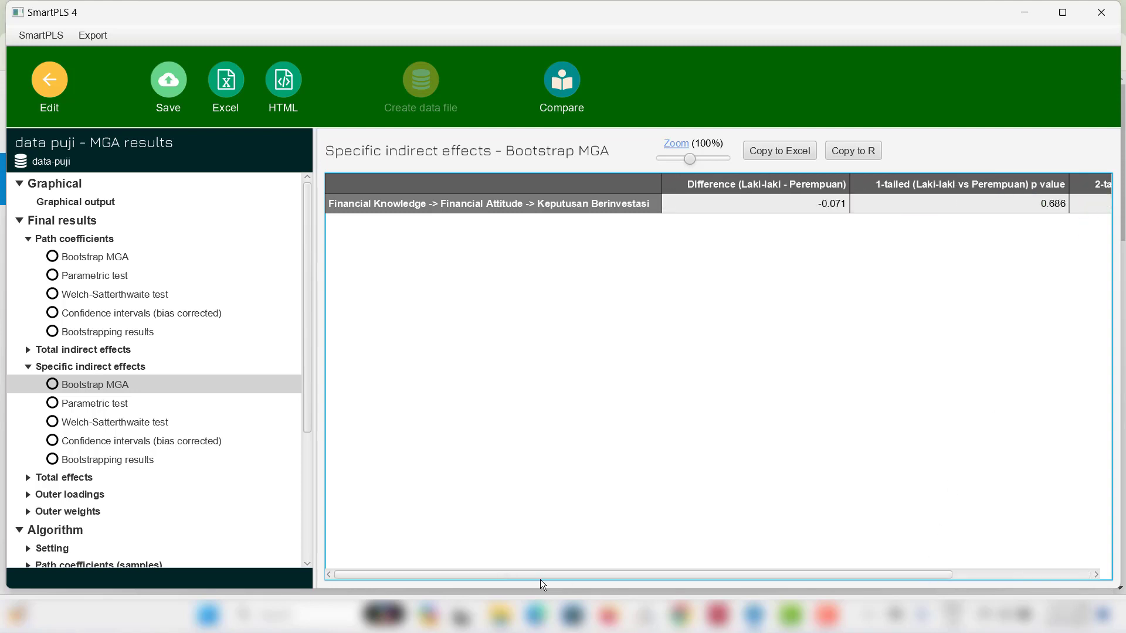
pyautogui.moveTo(591, 575); pyautogui.dragTo(959, 535)
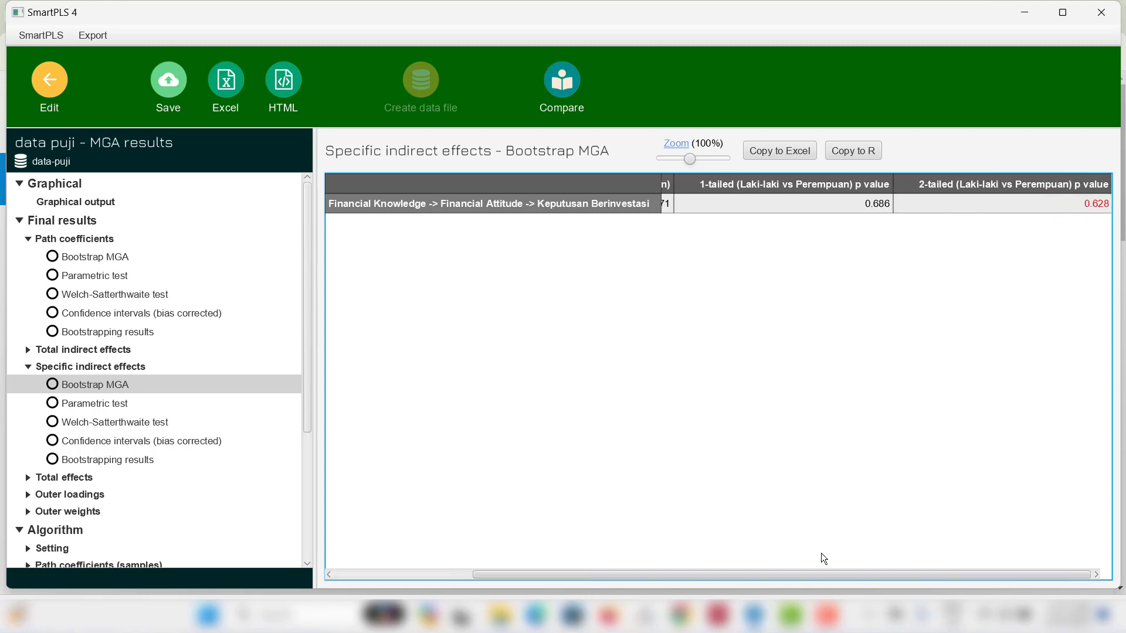
pyautogui.moveTo(821, 557); pyautogui.dragTo(422, 558)
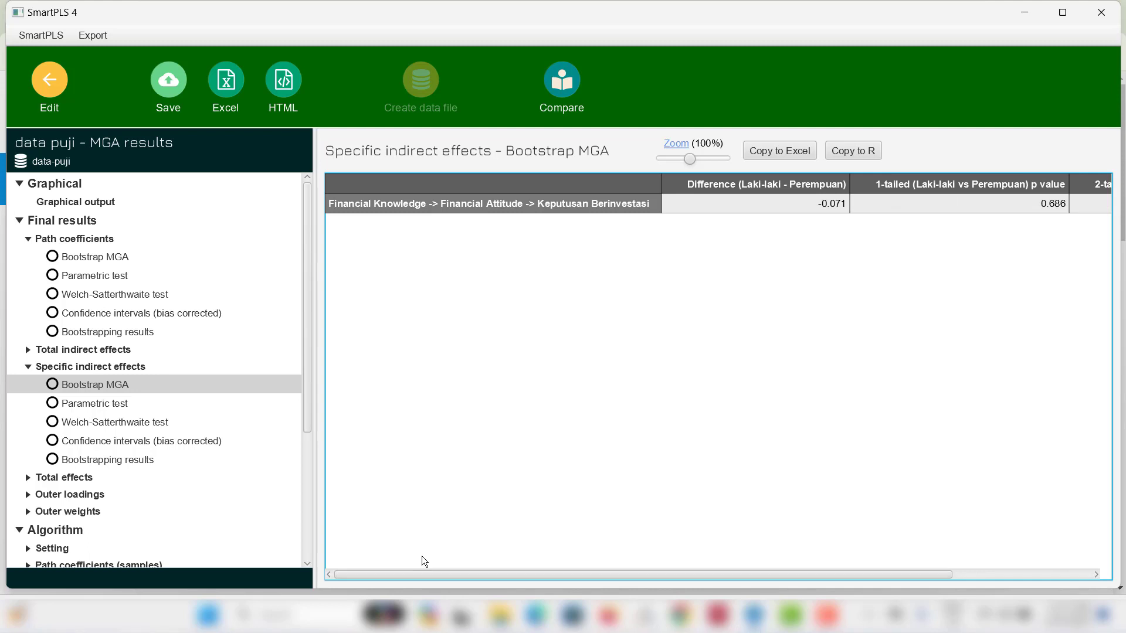